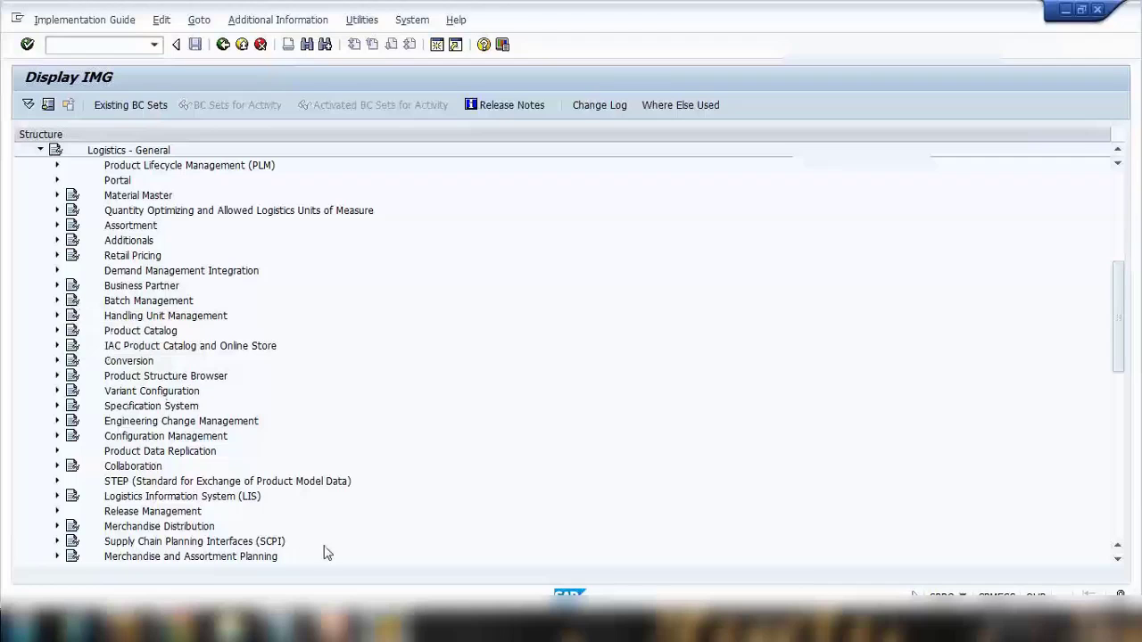
Step: Run Define Account Groups and Field Selection (Vendor) under Business Partner > Vendors > Control
click(330, 615)
key(alt+Tab)
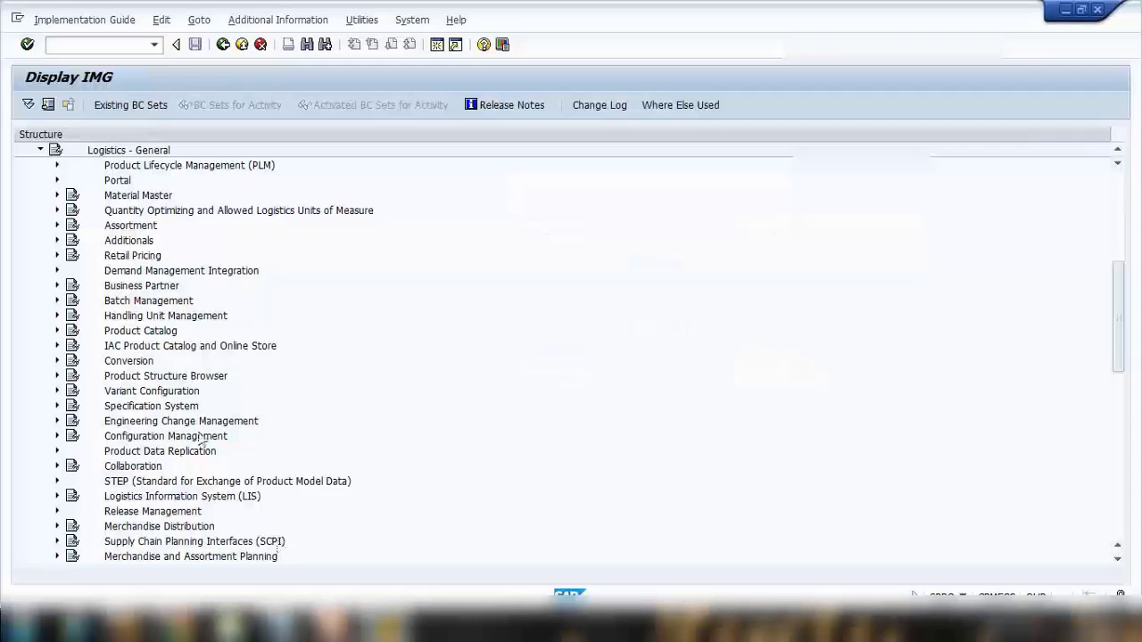
click(57, 285)
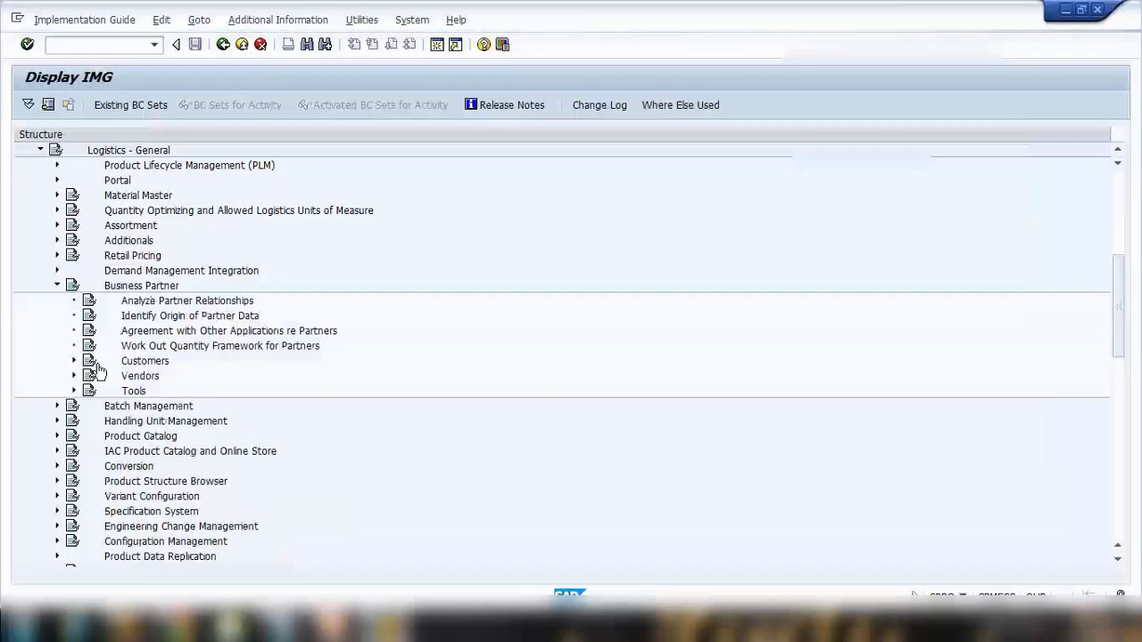
click(74, 376)
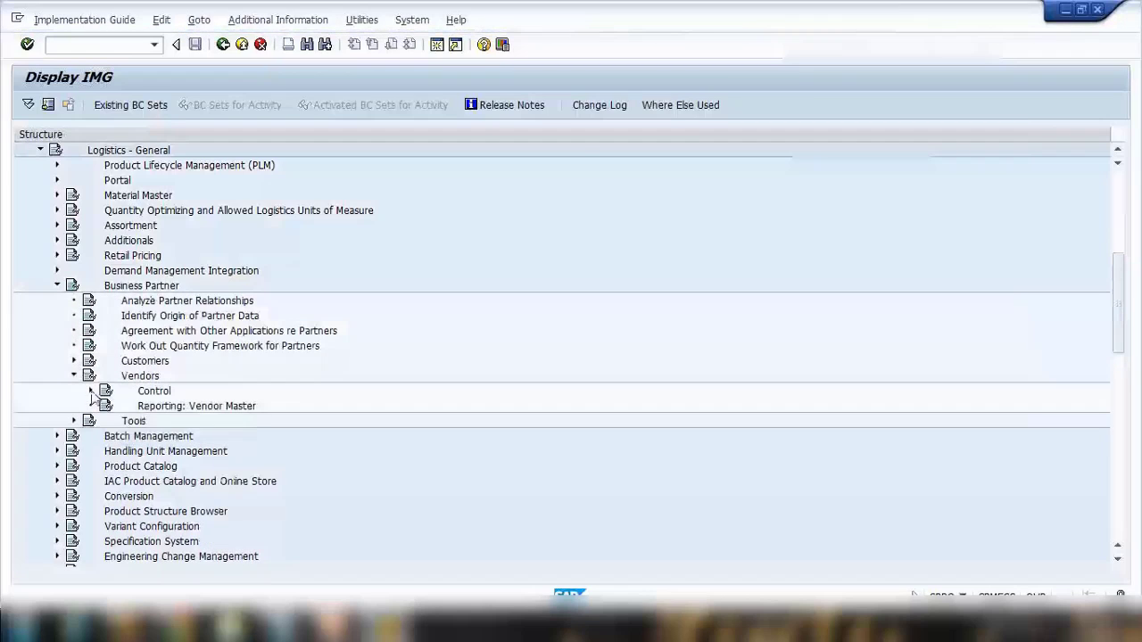
click(90, 391)
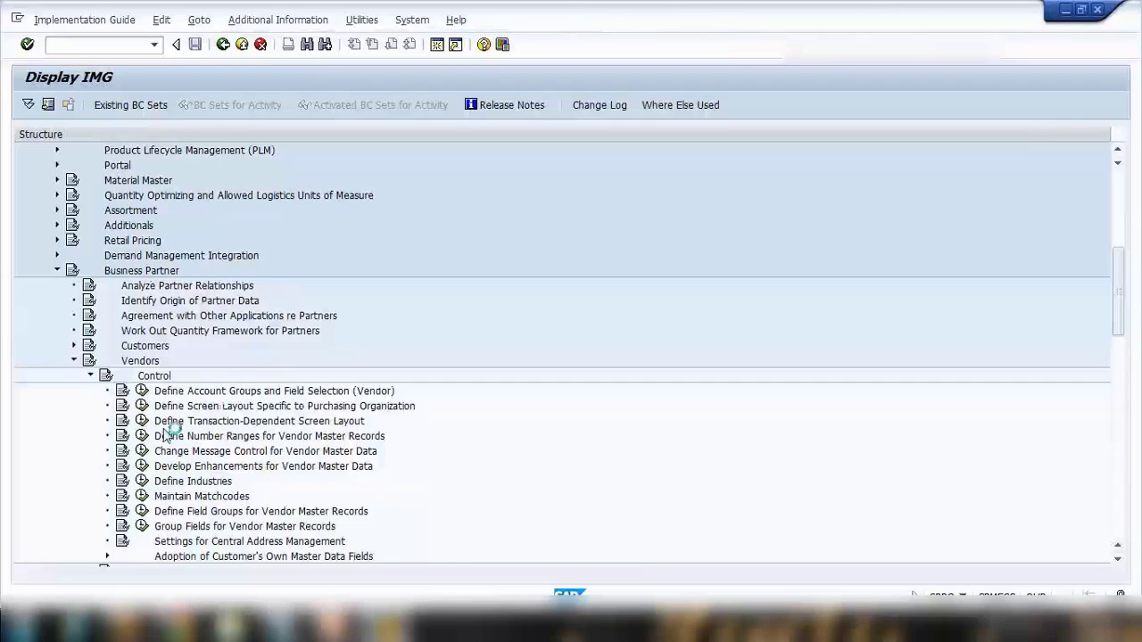
click(208, 394)
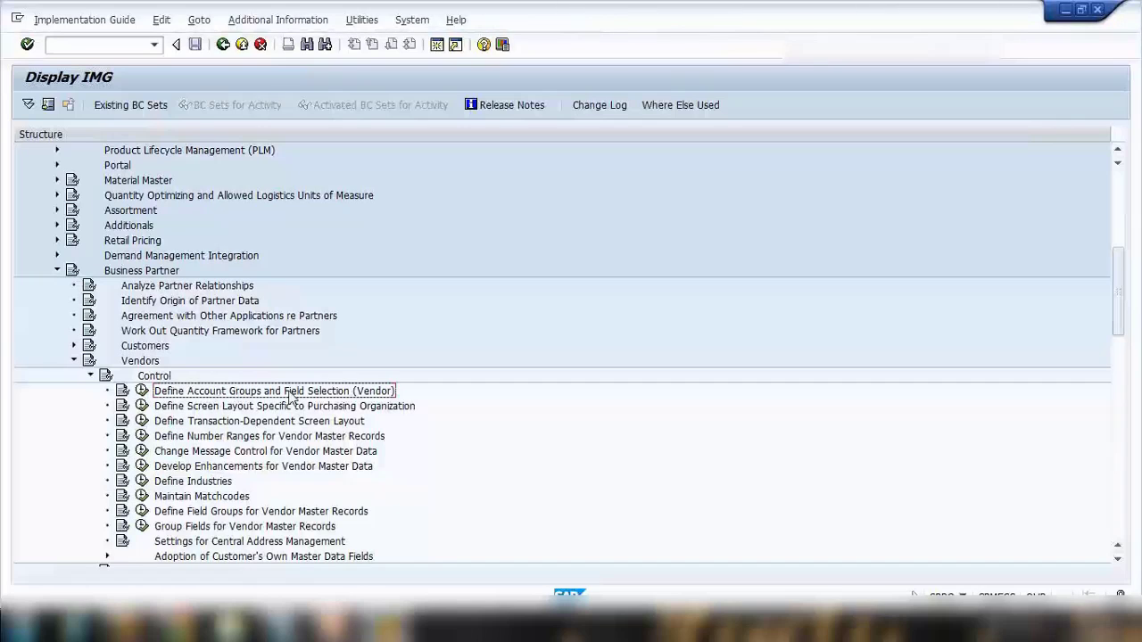
click(142, 391)
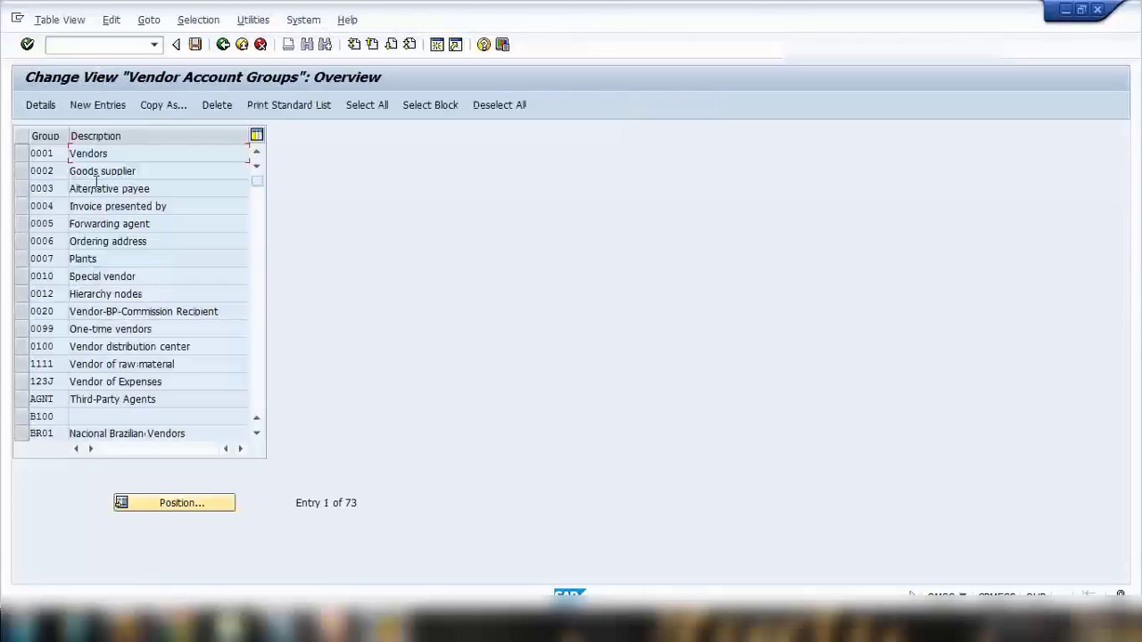
Step: Select account group 0001 Vendors and open its details, then bring up the PowerPoint slides
double_click(49, 159)
click(52, 172)
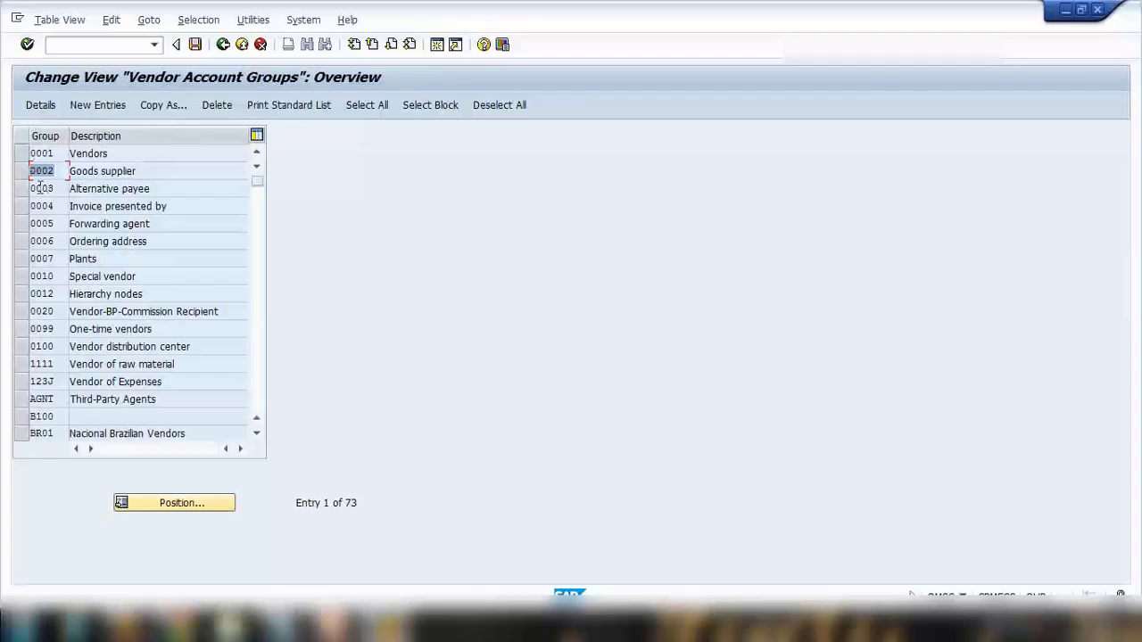
click(21, 154)
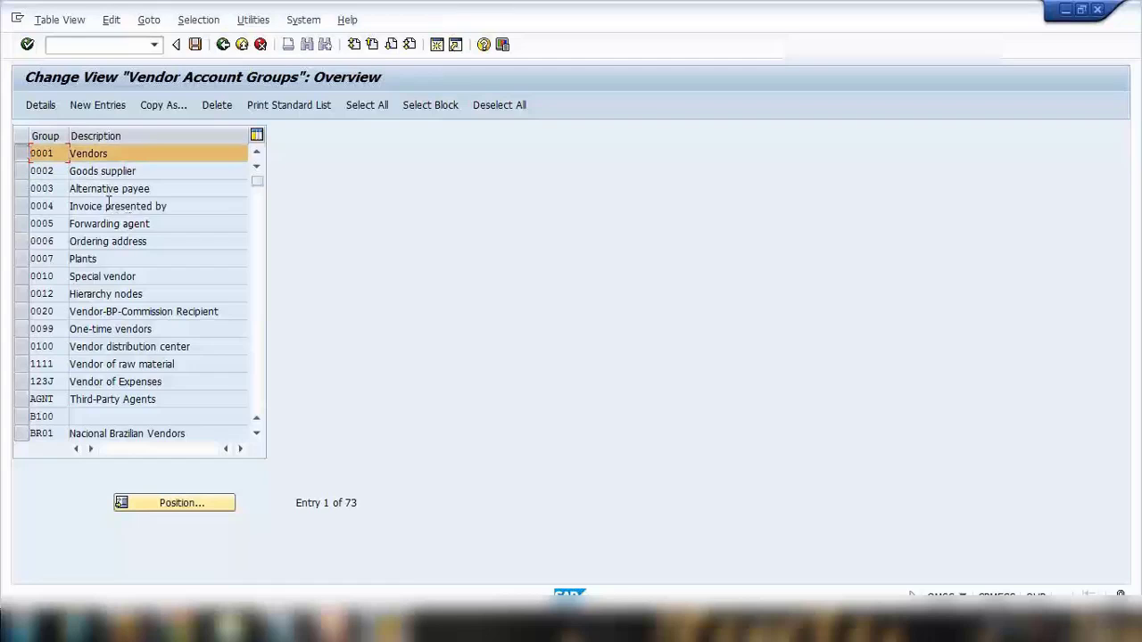
click(41, 105)
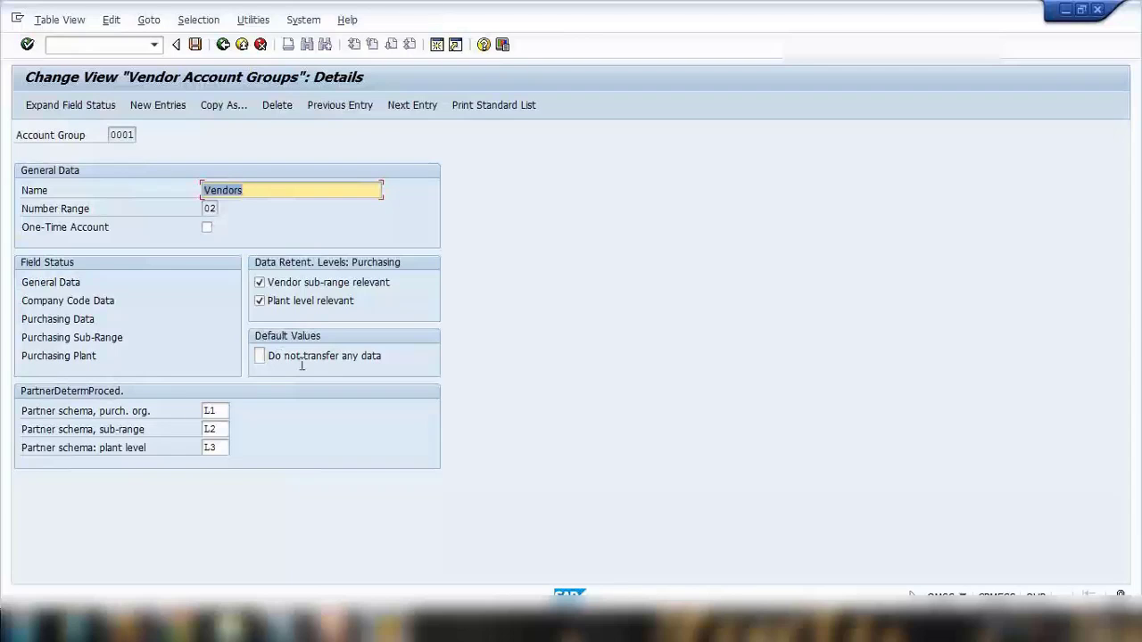
click(334, 624)
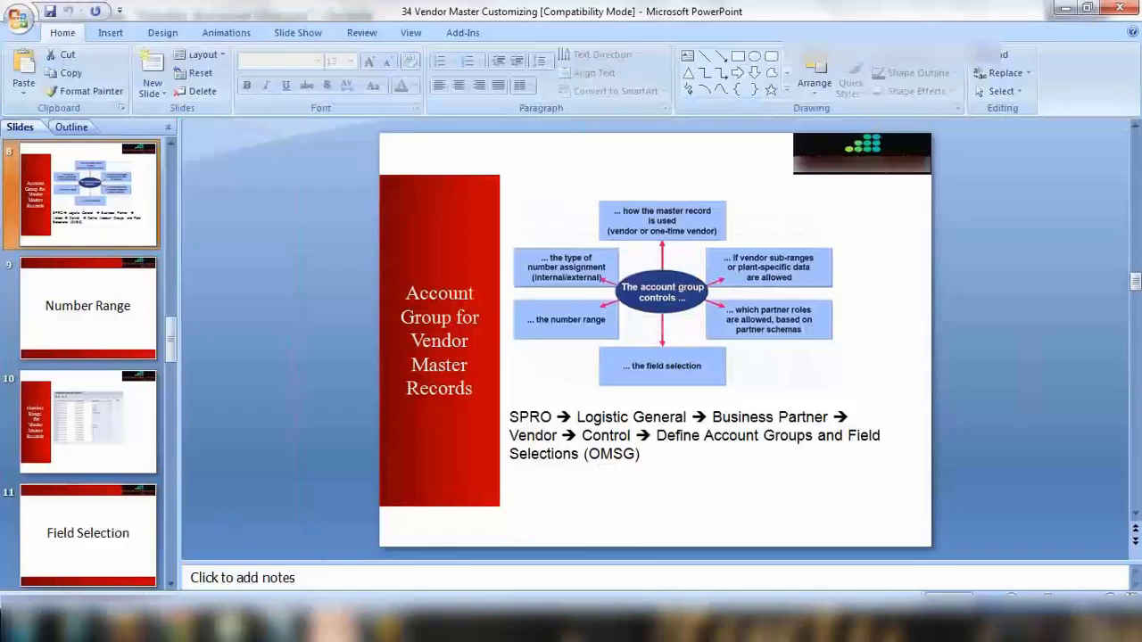
Step: Present the Number Range and vendor number range slides, then return to group 0001's SAP details
mouse_move(333, 625)
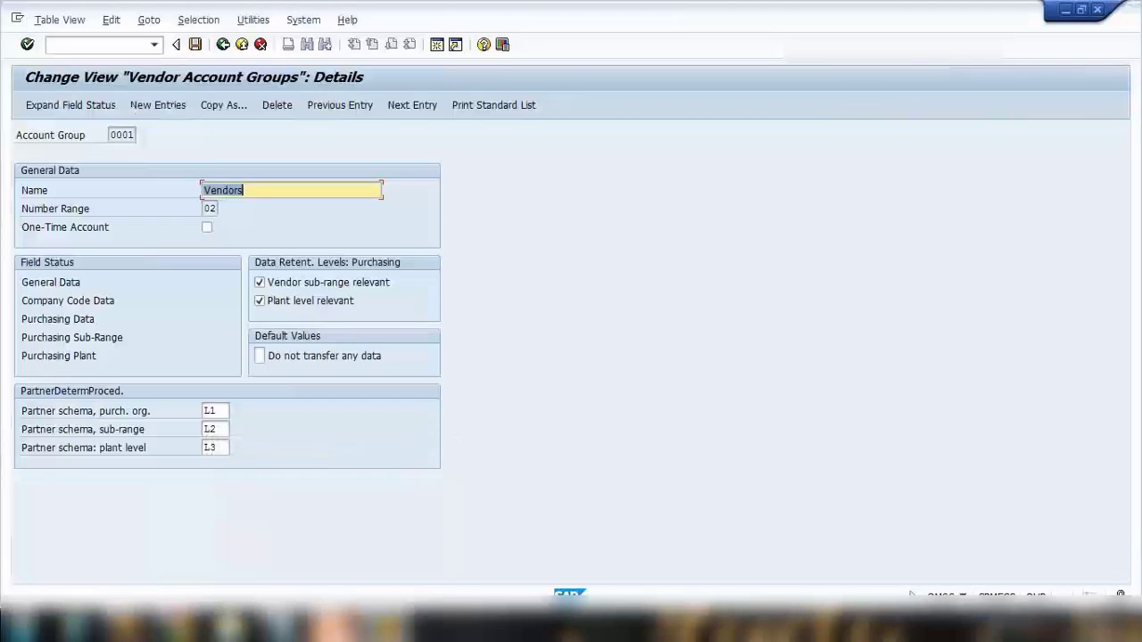
click(332, 535)
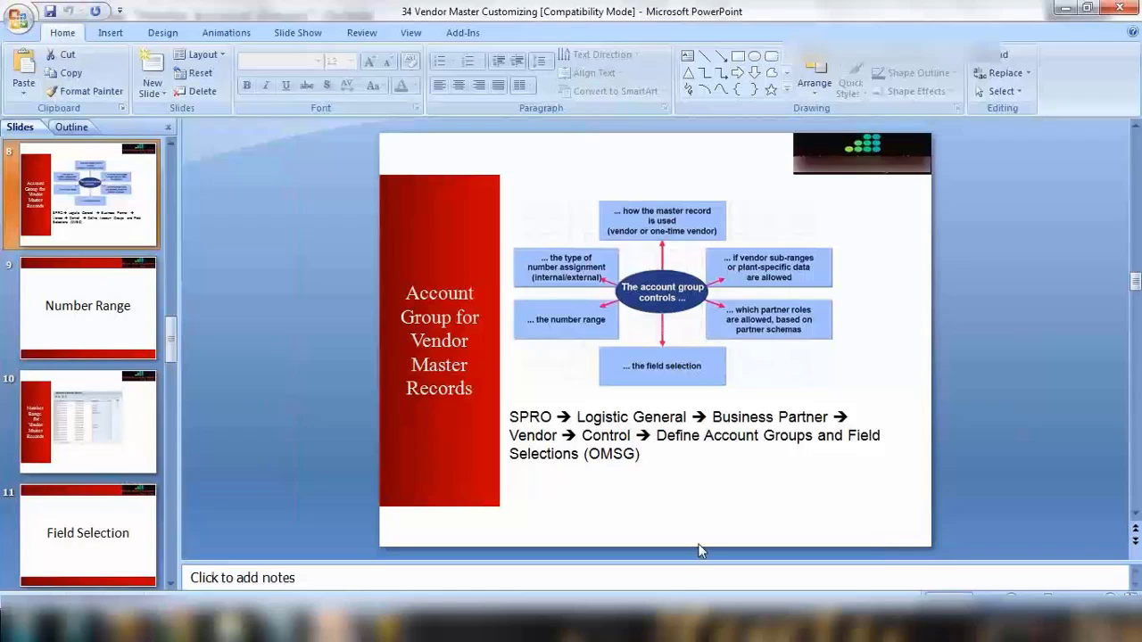
click(968, 596)
click(543, 519)
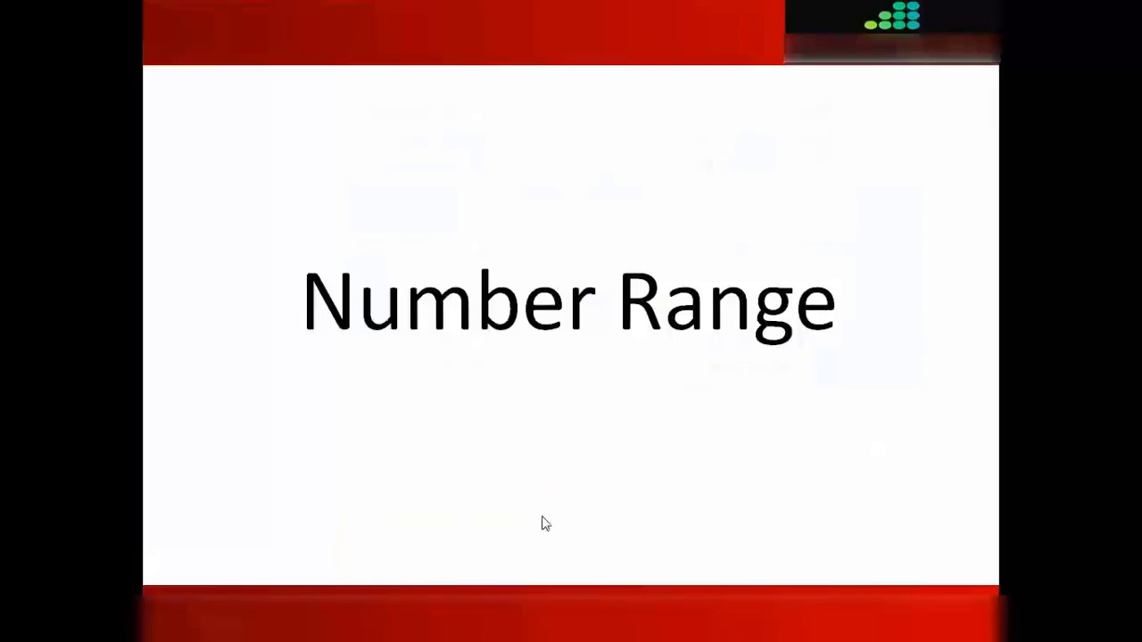
click(325, 401)
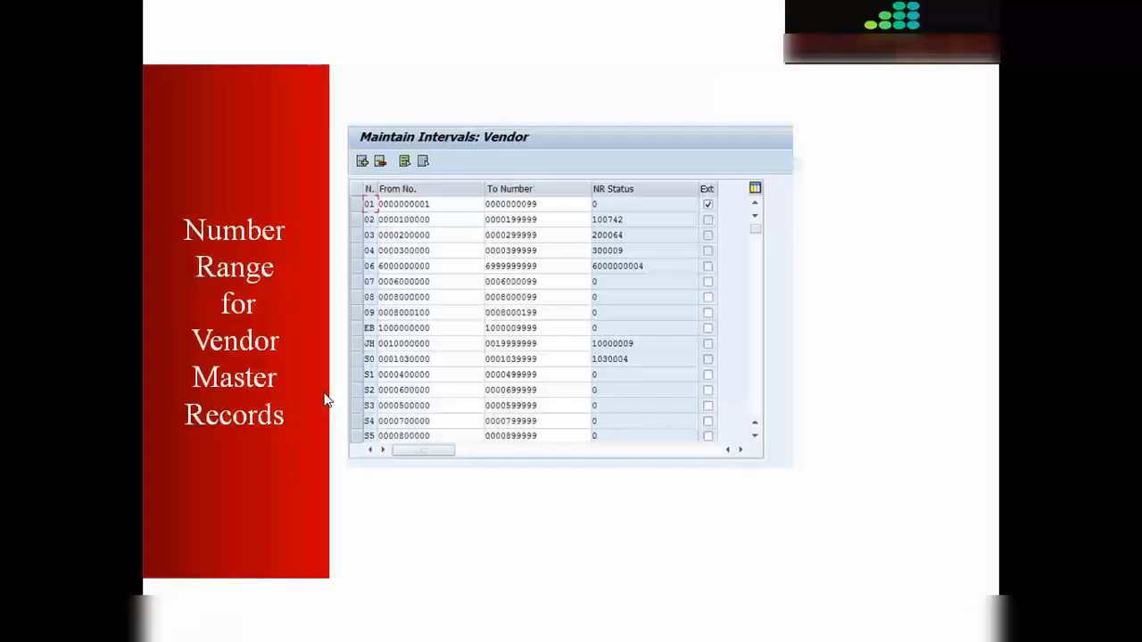
key(Escape)
click(391, 622)
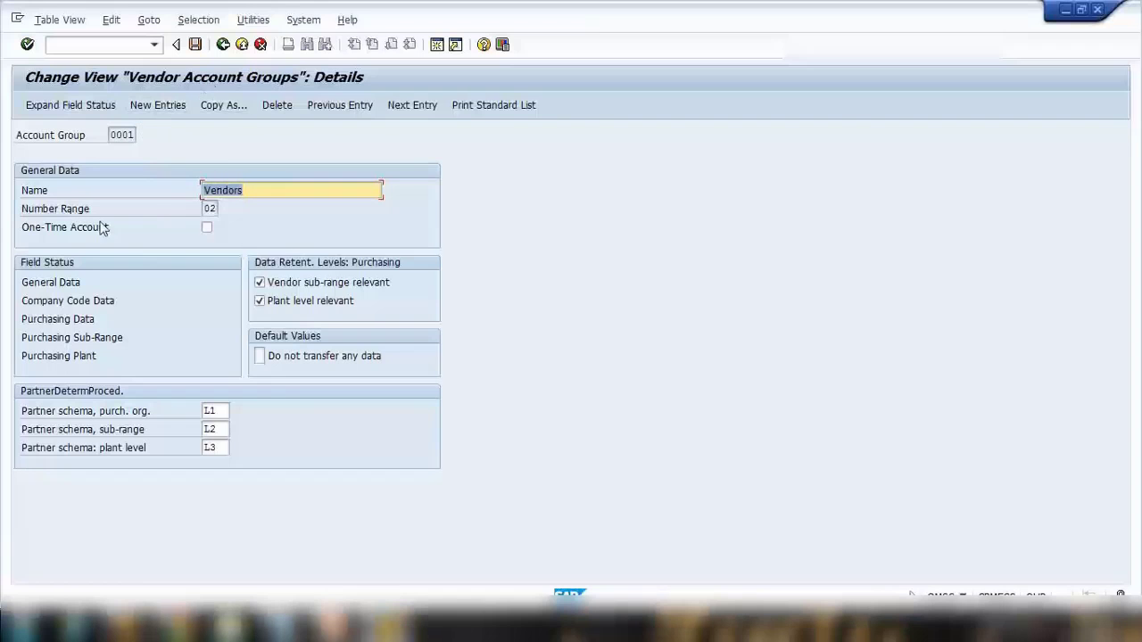
Step: Check number range 02 on group 0001, then run Define Number Ranges for Vendor Master Records
click(207, 208)
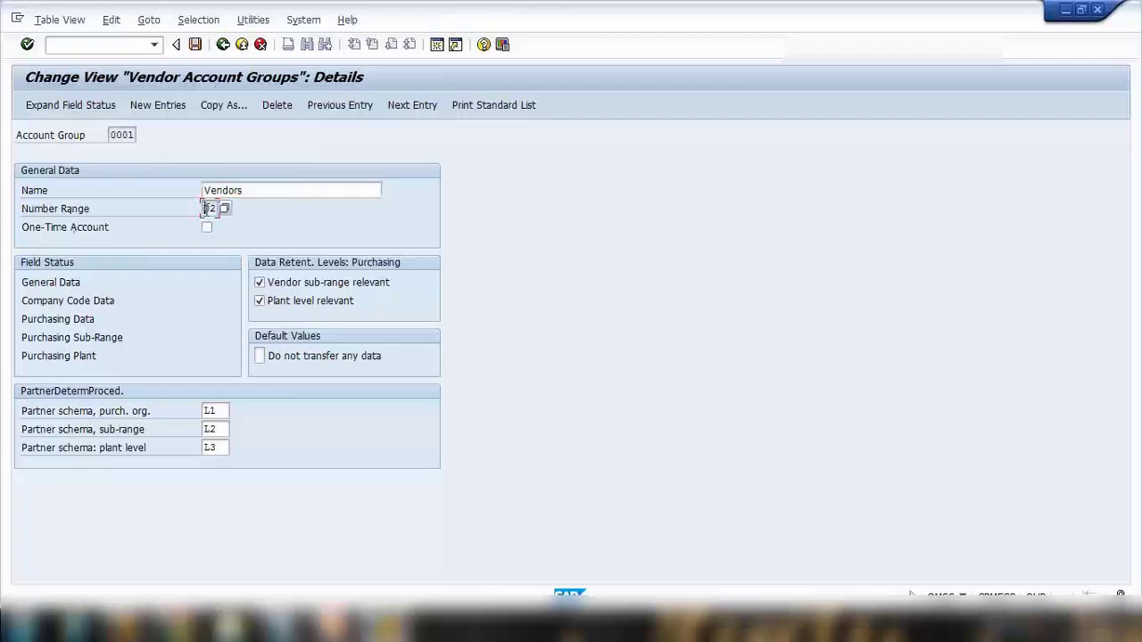
drag(207, 208, 225, 212)
click(224, 45)
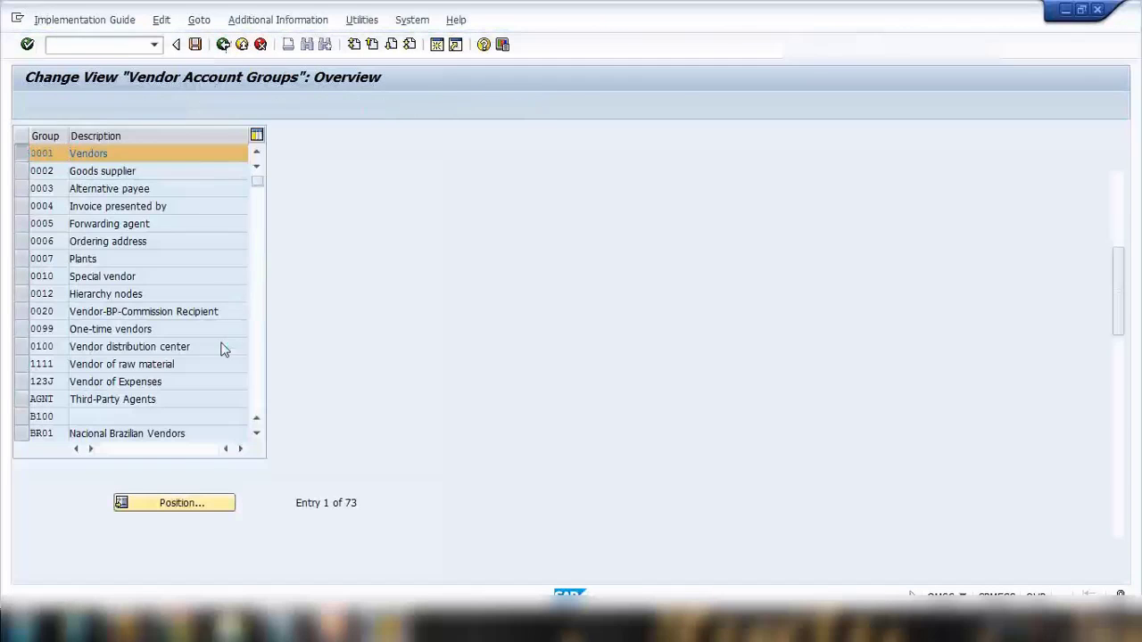
scroll(204, 350, down, 2)
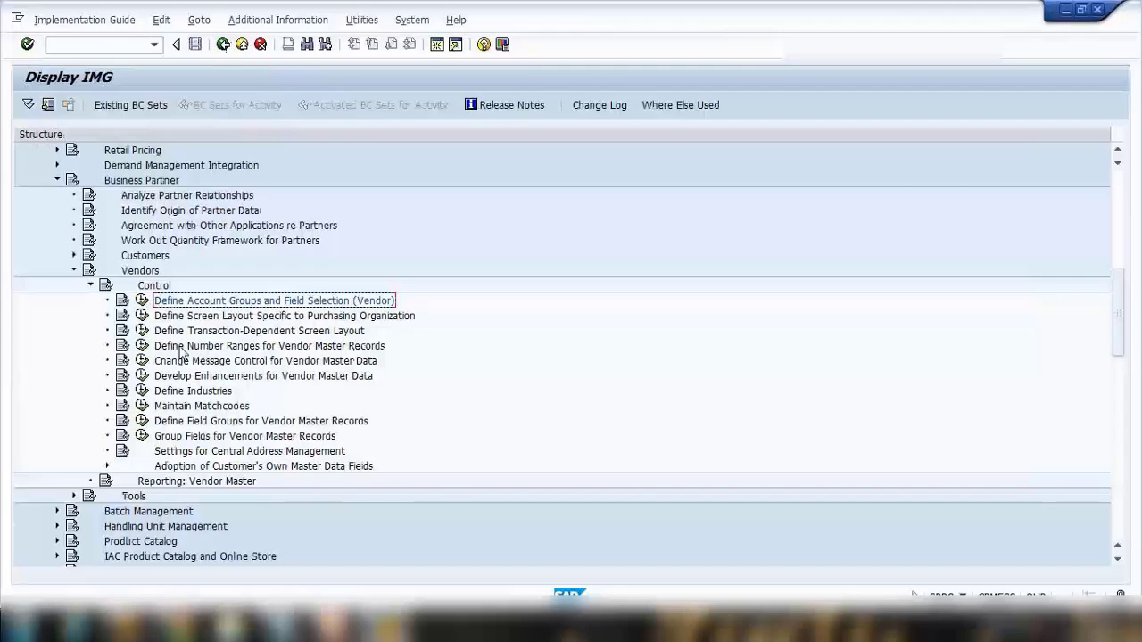
click(175, 348)
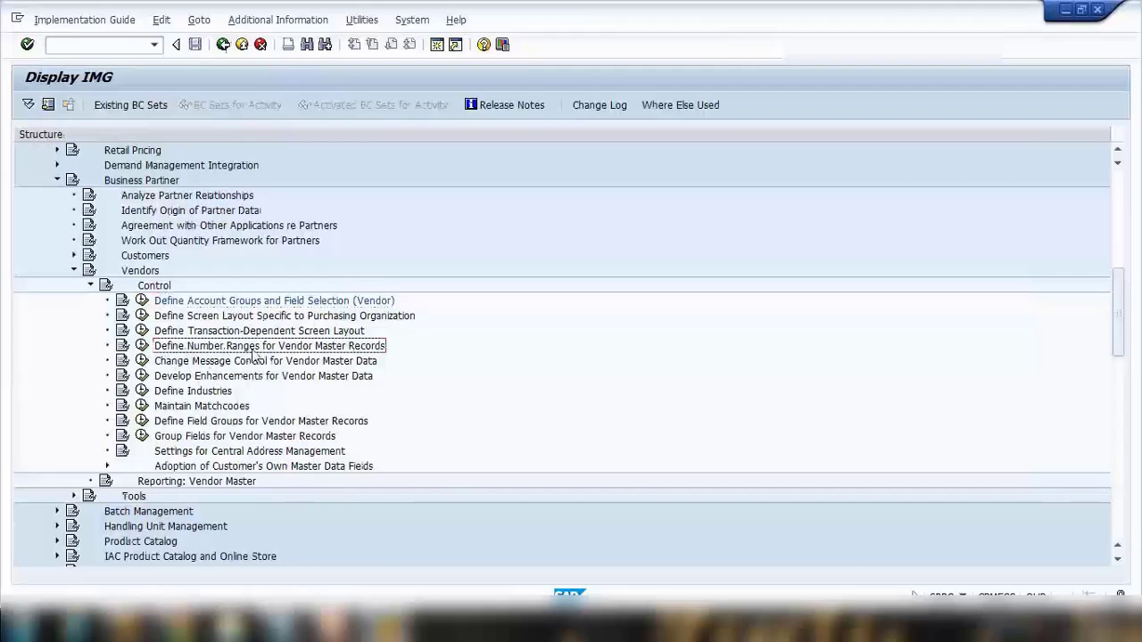
click(144, 346)
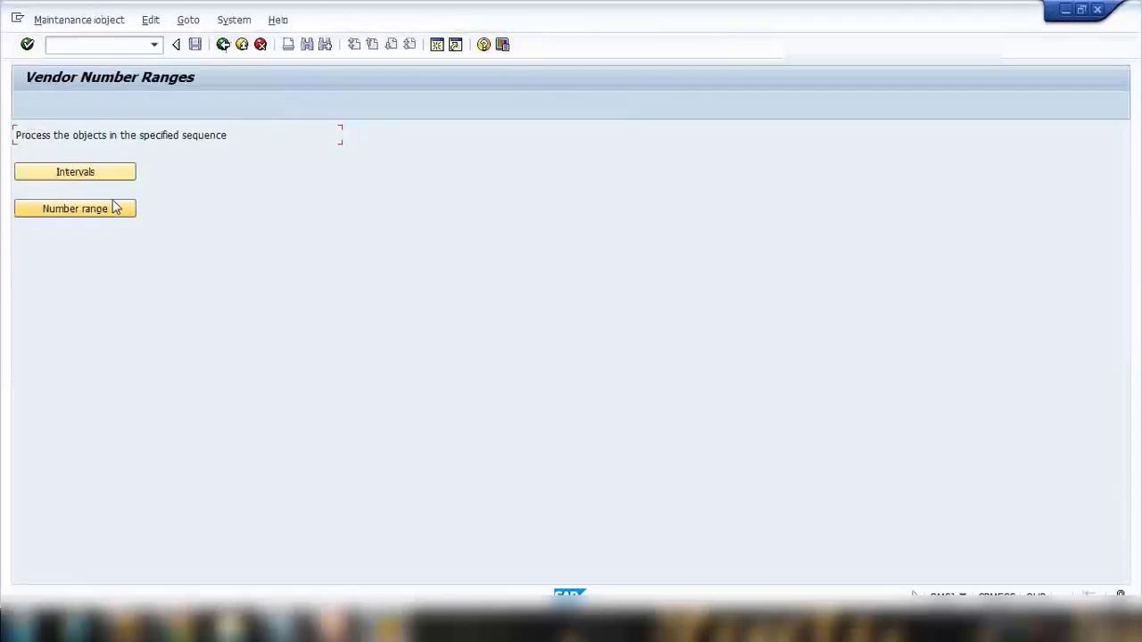
Step: Verify group 0001 Vendors is assigned number range 02, then open the vendor number range intervals
click(75, 211)
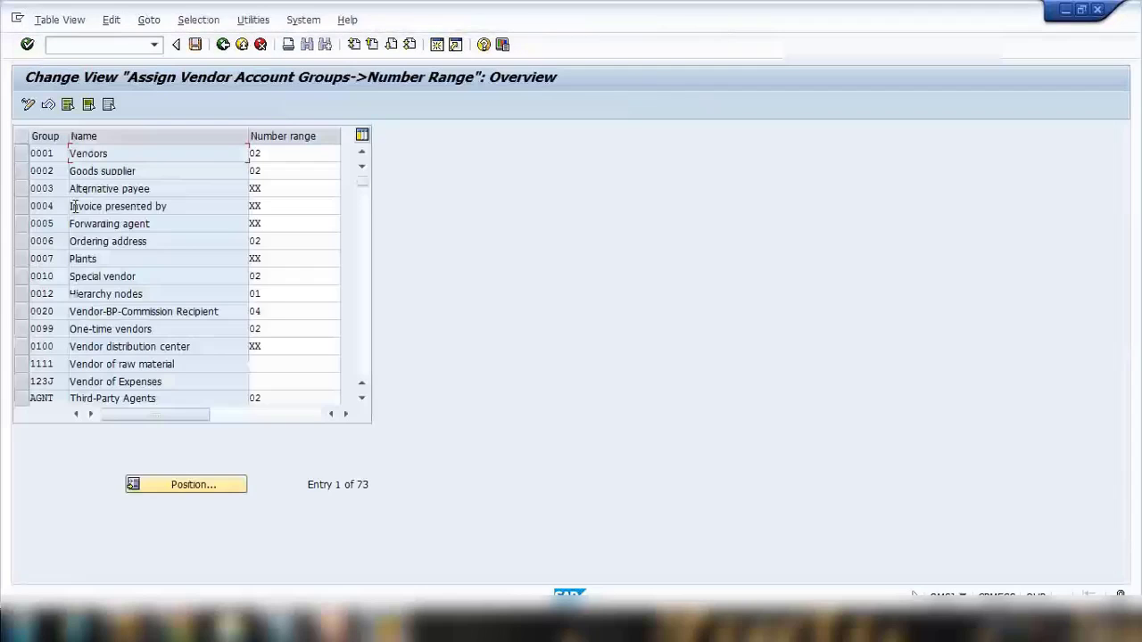
scroll(77, 212, down, 1)
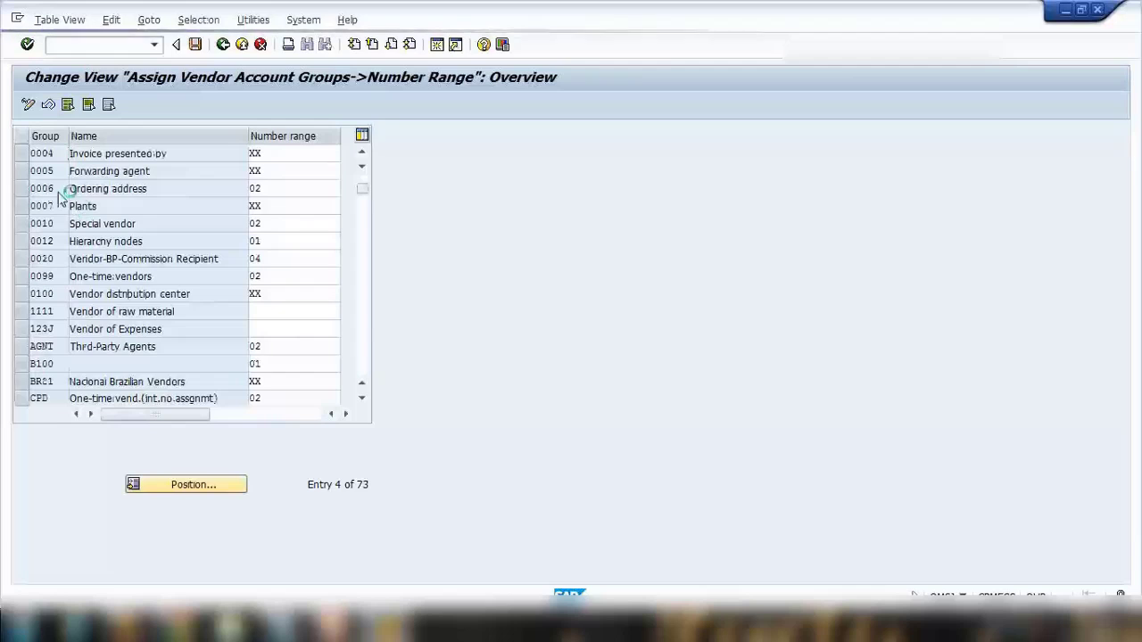
scroll(77, 210, up, 1)
click(23, 160)
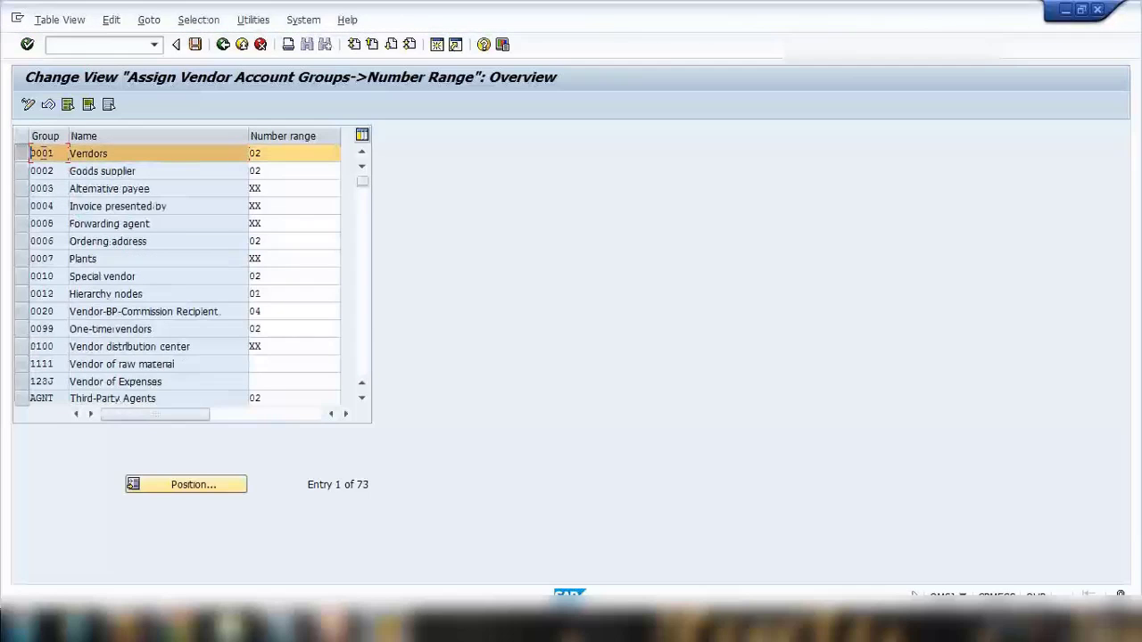
double_click(283, 154)
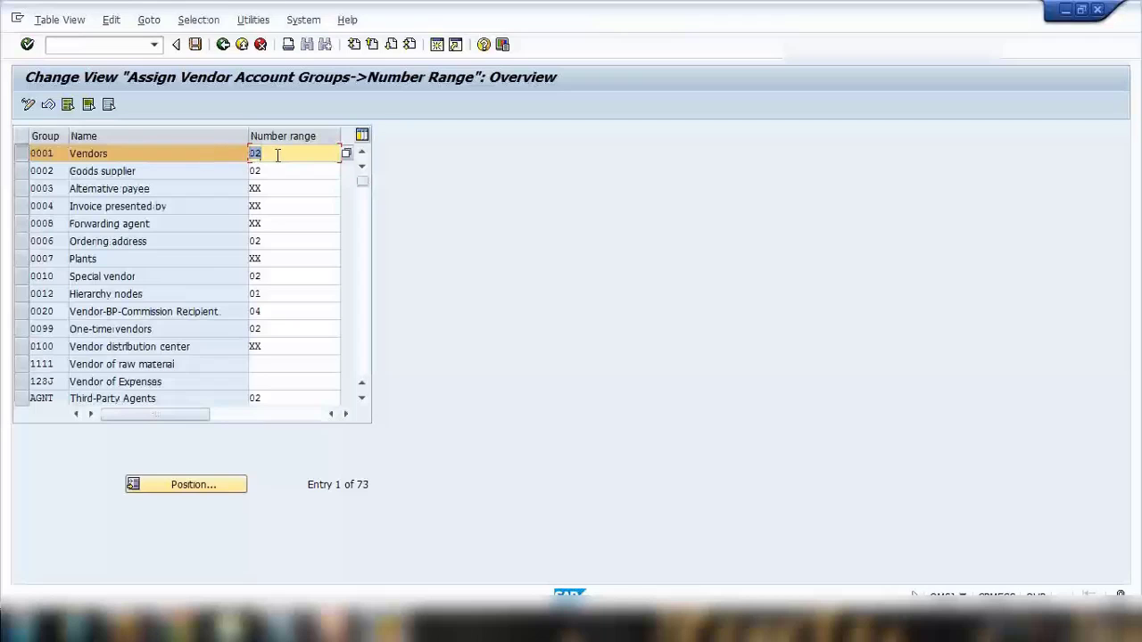
click(224, 45)
click(88, 179)
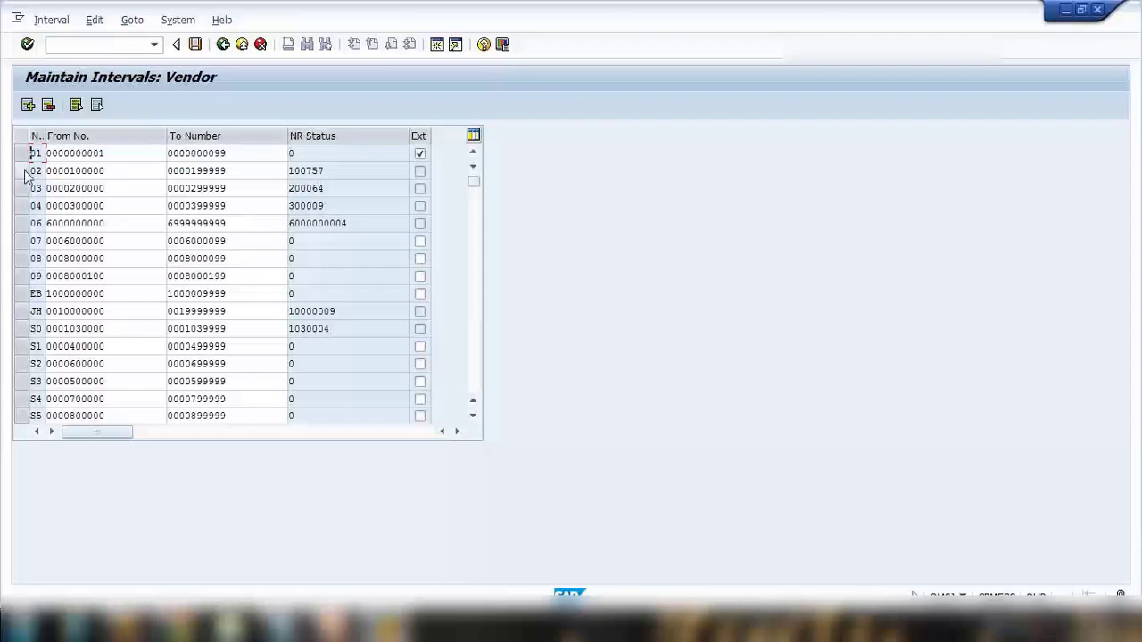
click(27, 105)
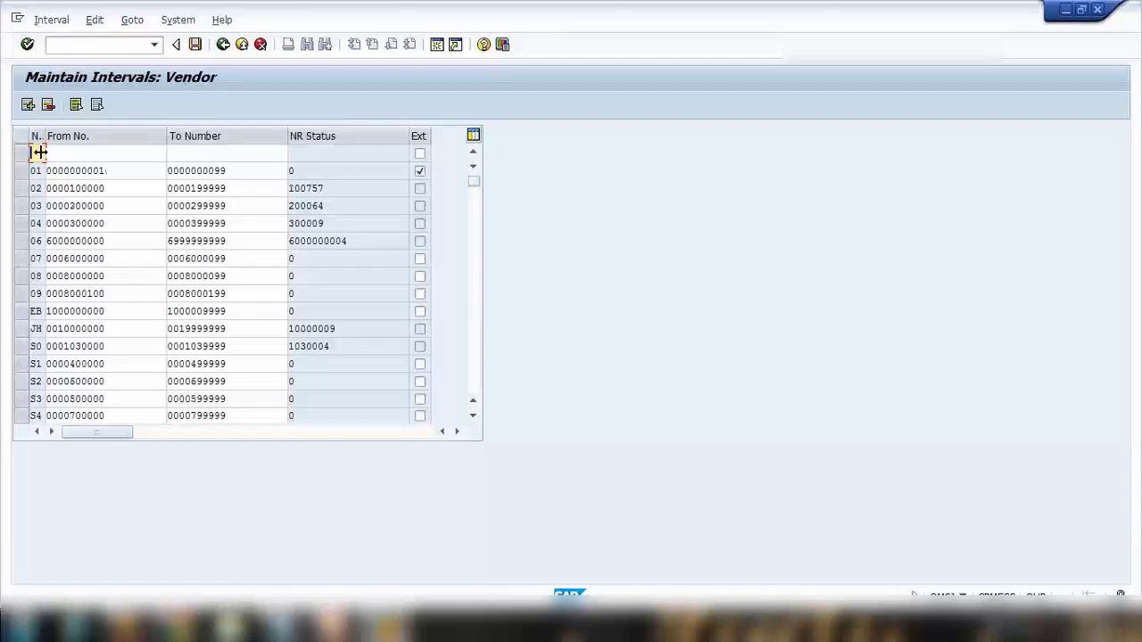
text(Z)
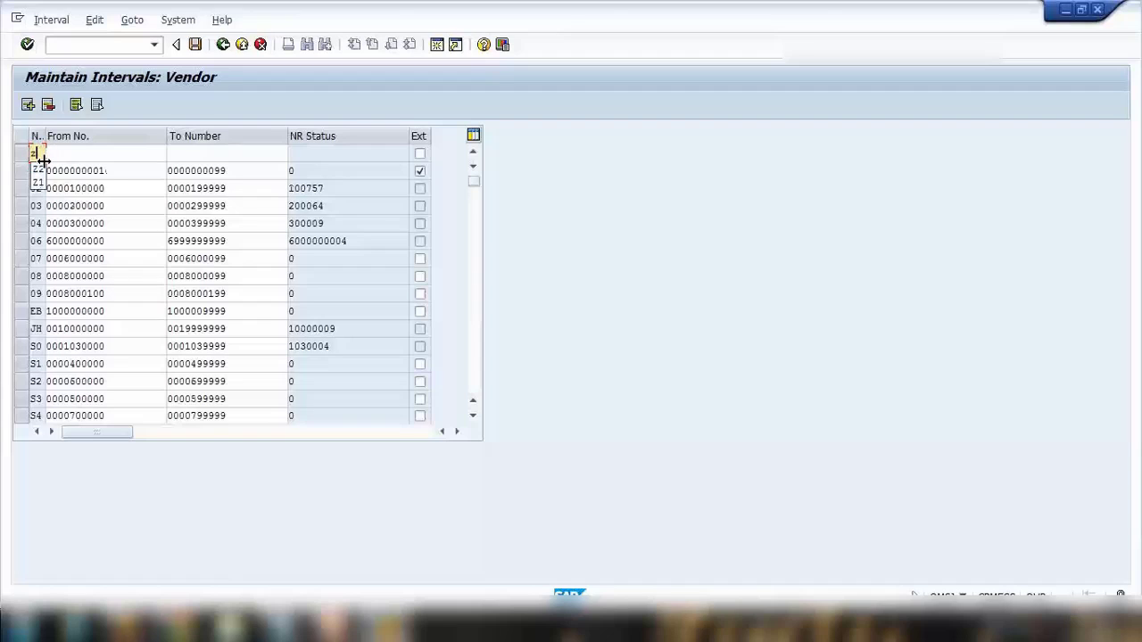
text(3)
click(70, 157)
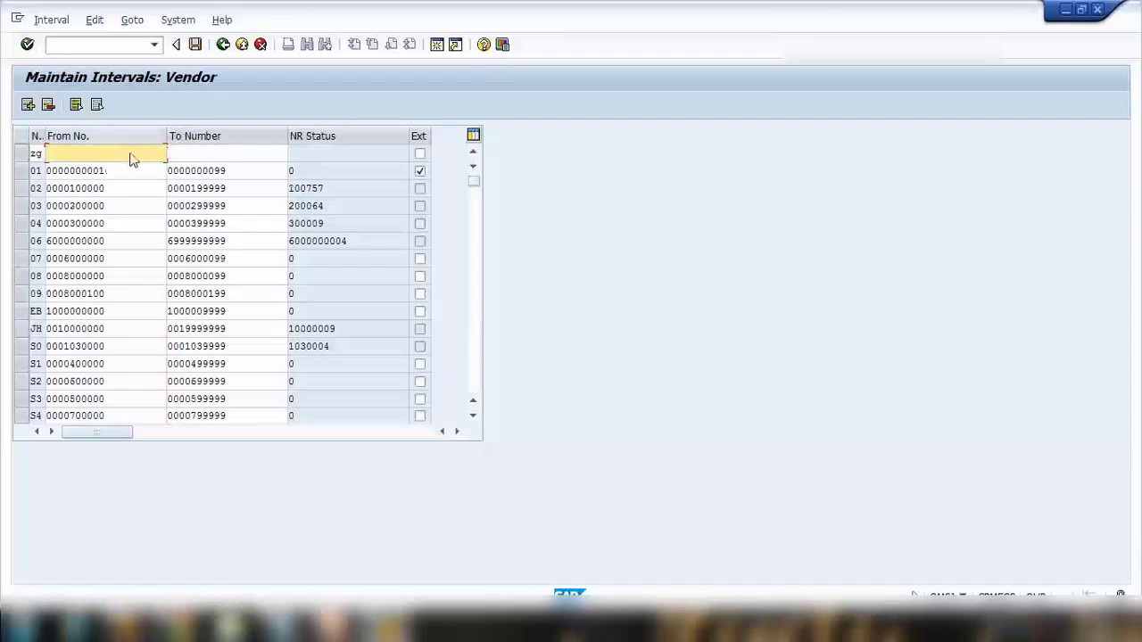
click(223, 44)
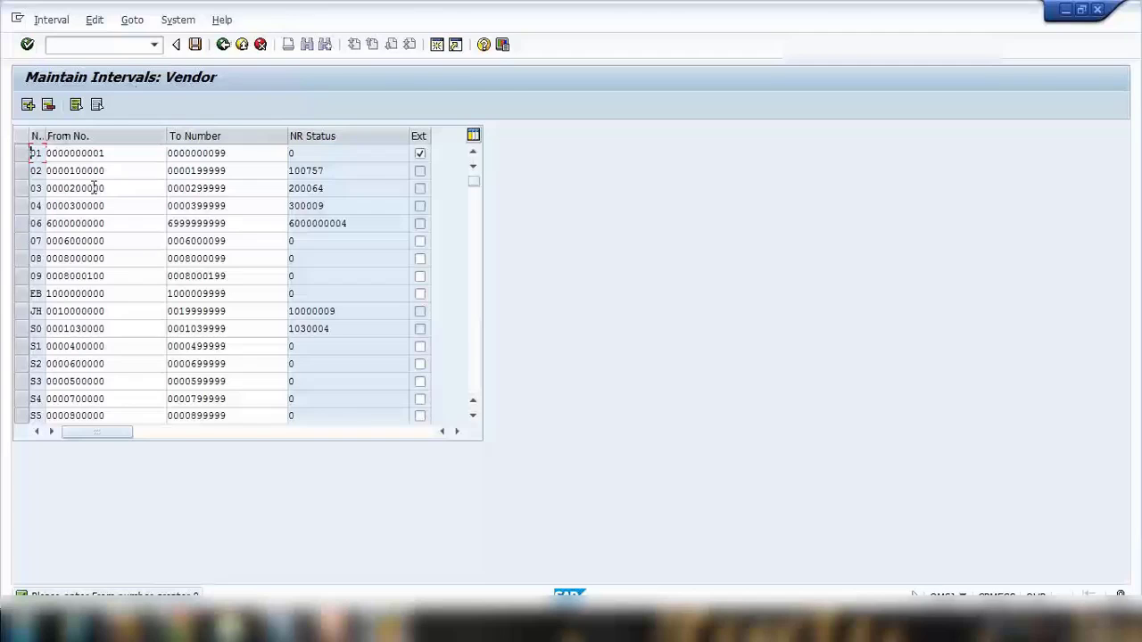
Step: Inspect interval 02's external numbering flag and its current number status 100757
click(420, 172)
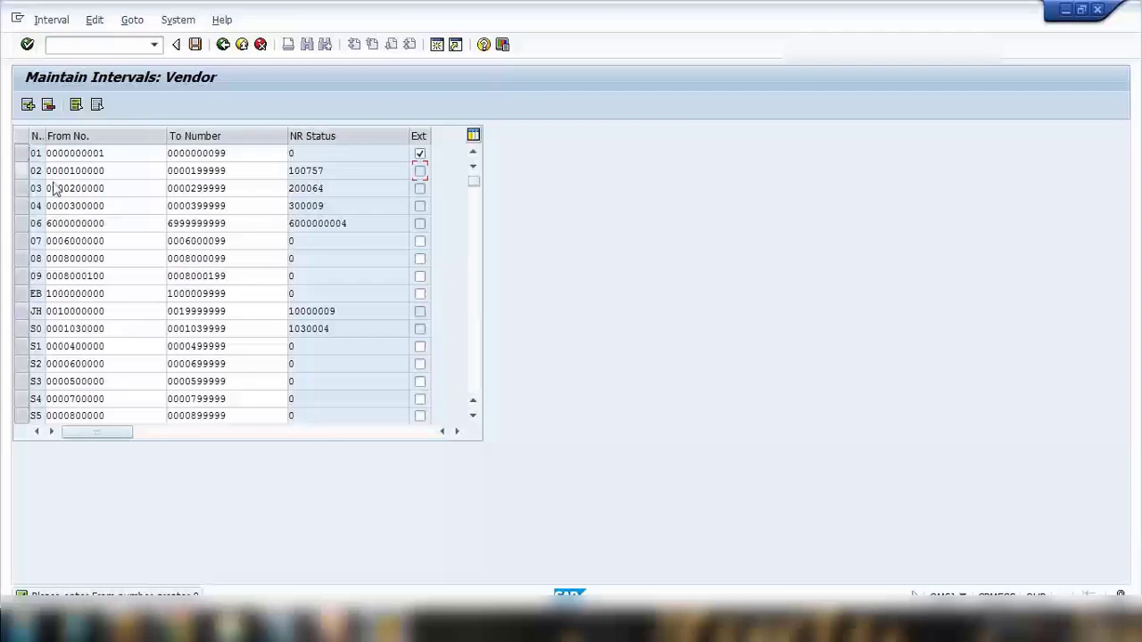
click(21, 170)
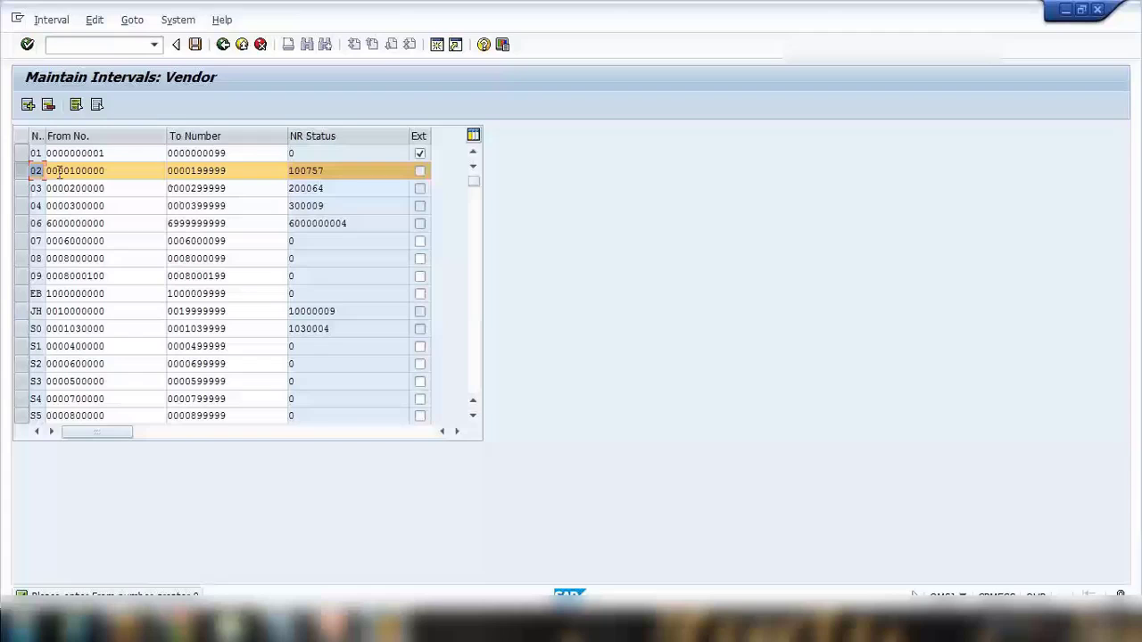
drag(330, 170, 236, 171)
Step: Dismiss the error and exit interval maintenance without saving, answering Yes to the exit prompt
click(223, 44)
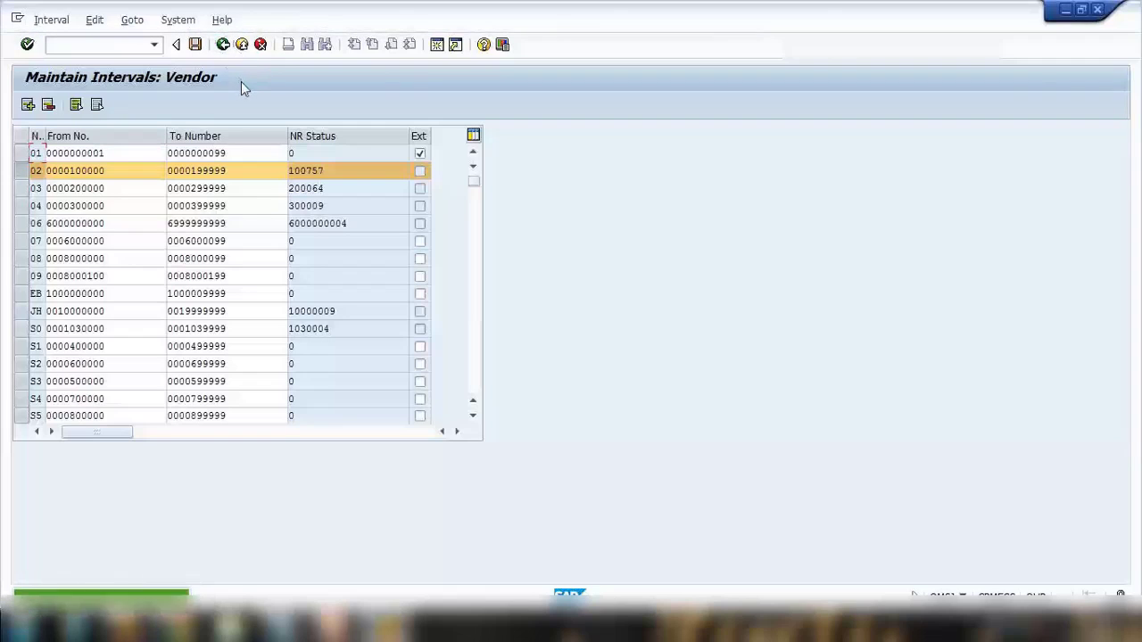
click(260, 45)
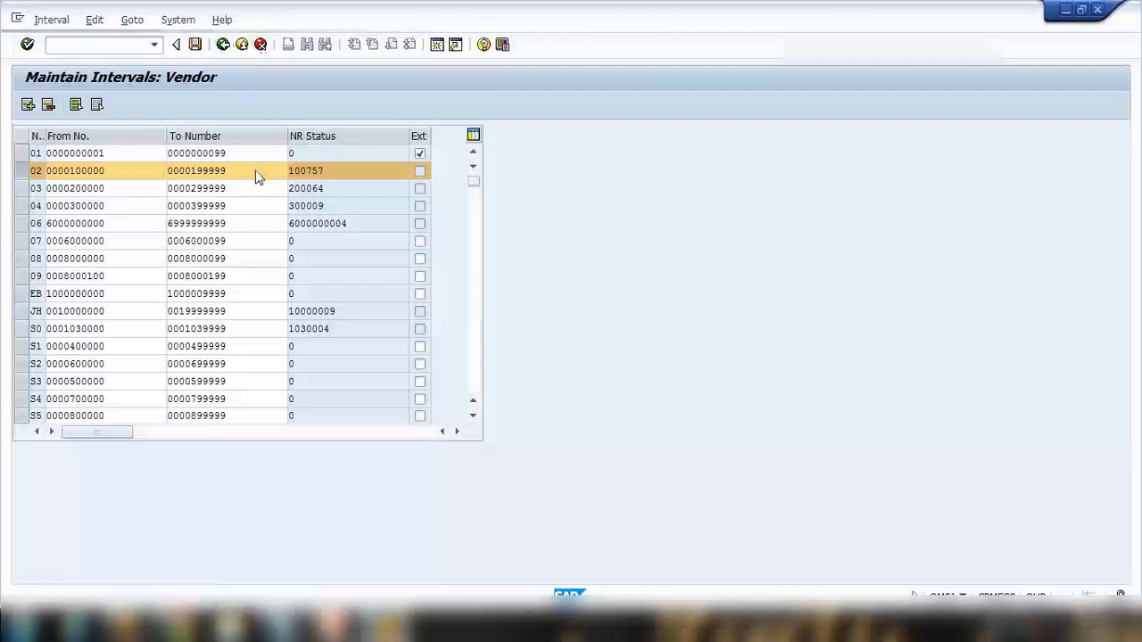
click(318, 366)
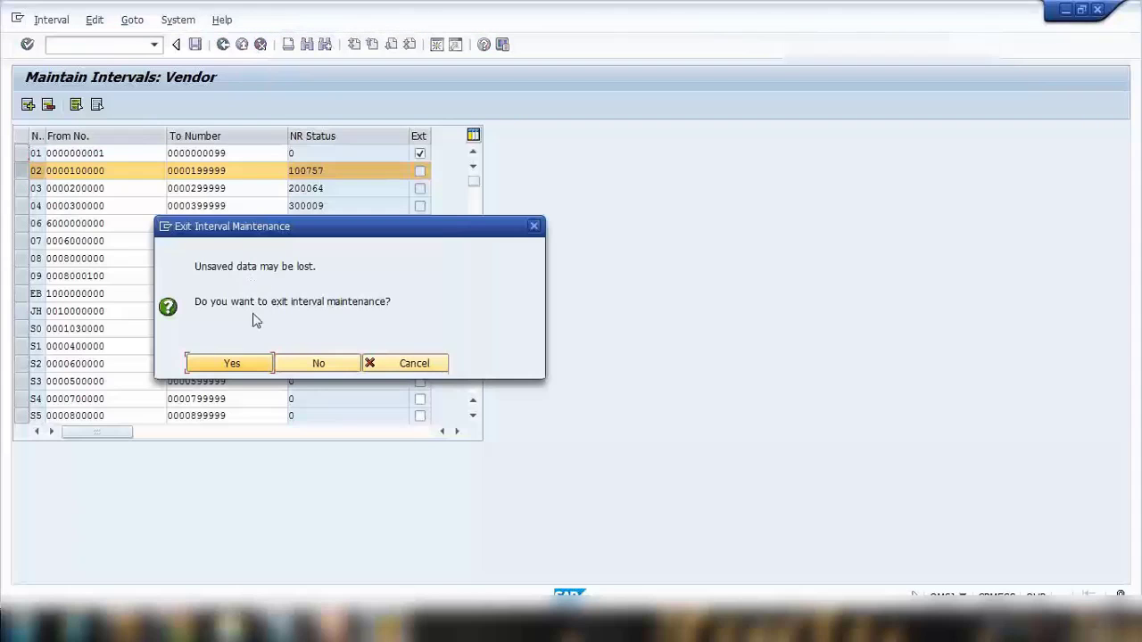
click(251, 365)
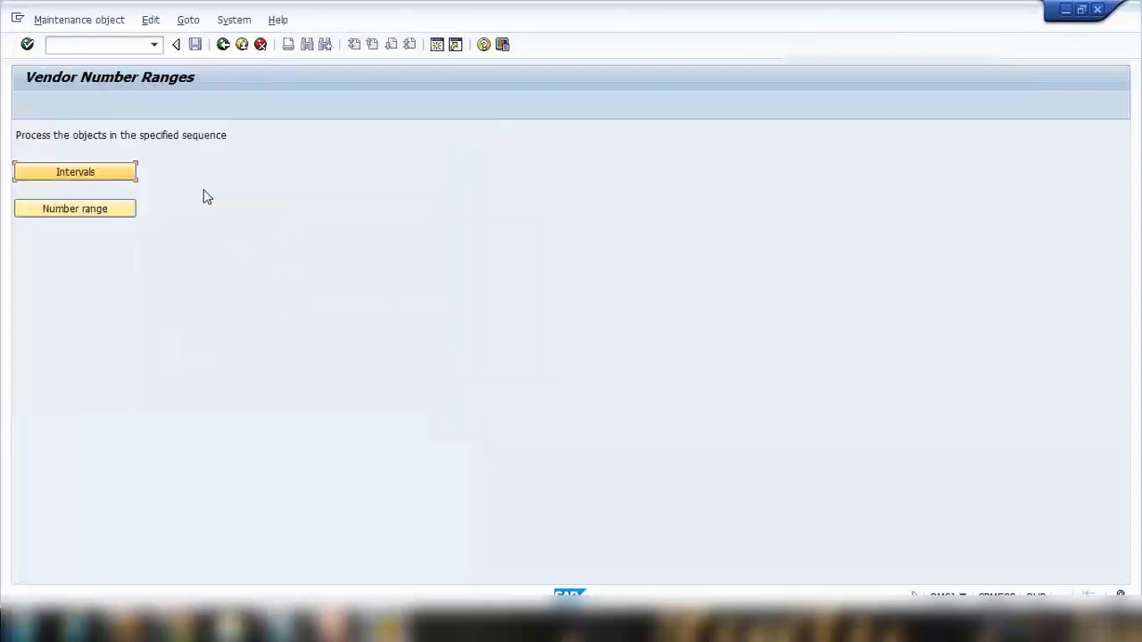
click(90, 215)
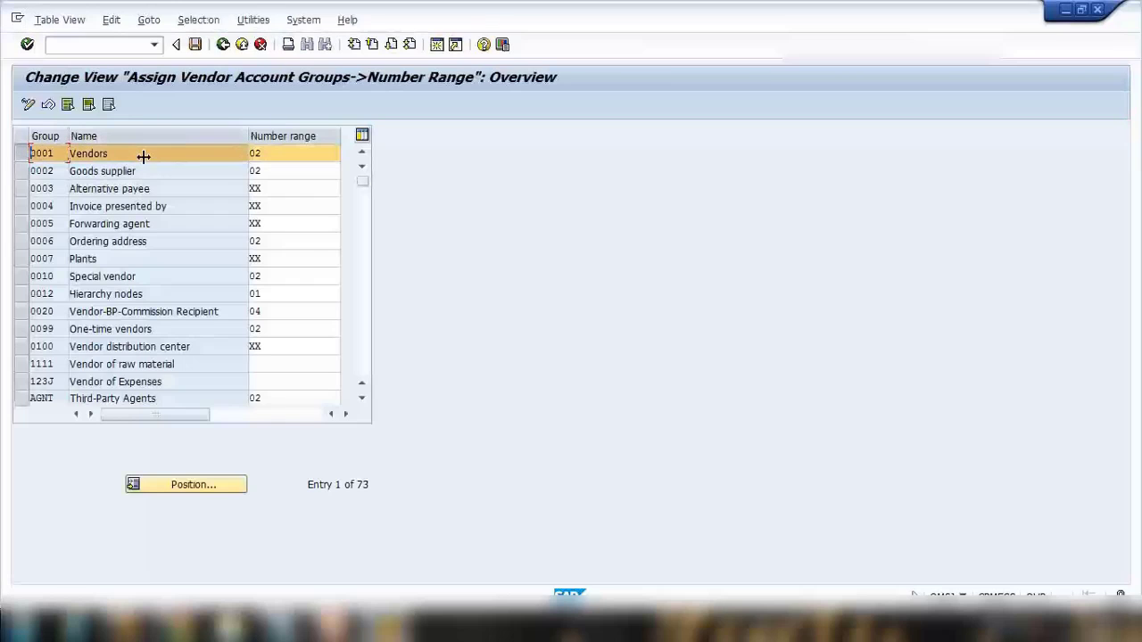
click(347, 154)
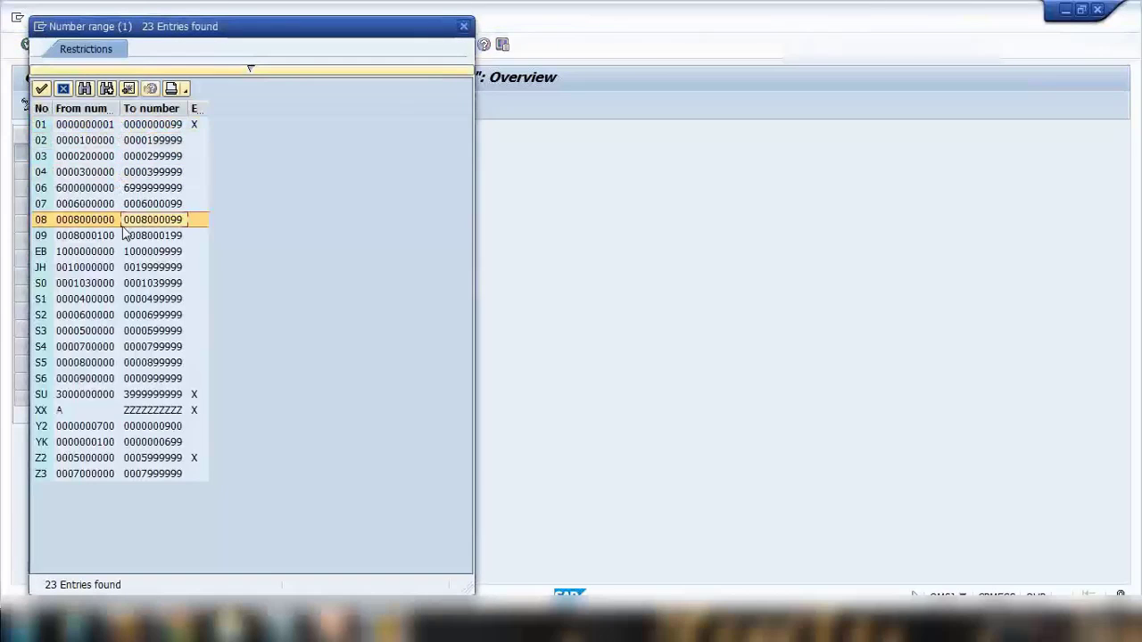
double_click(85, 125)
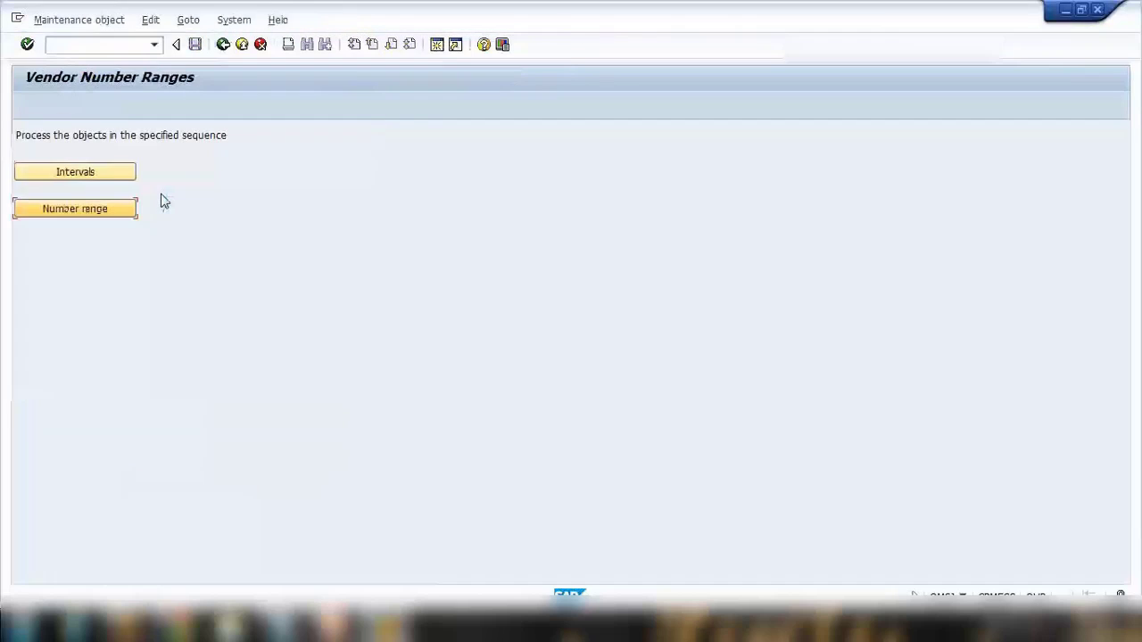
Step: Reopen the account group definitions and view 0001 Vendors' number range 02, then switch to PowerPoint
click(223, 44)
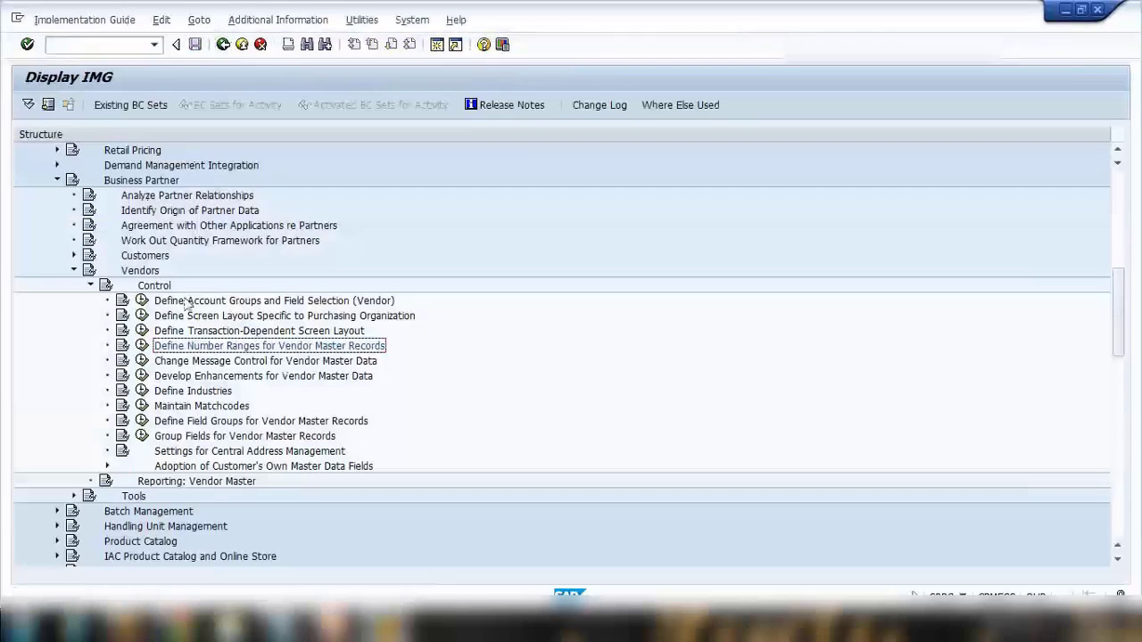
click(142, 301)
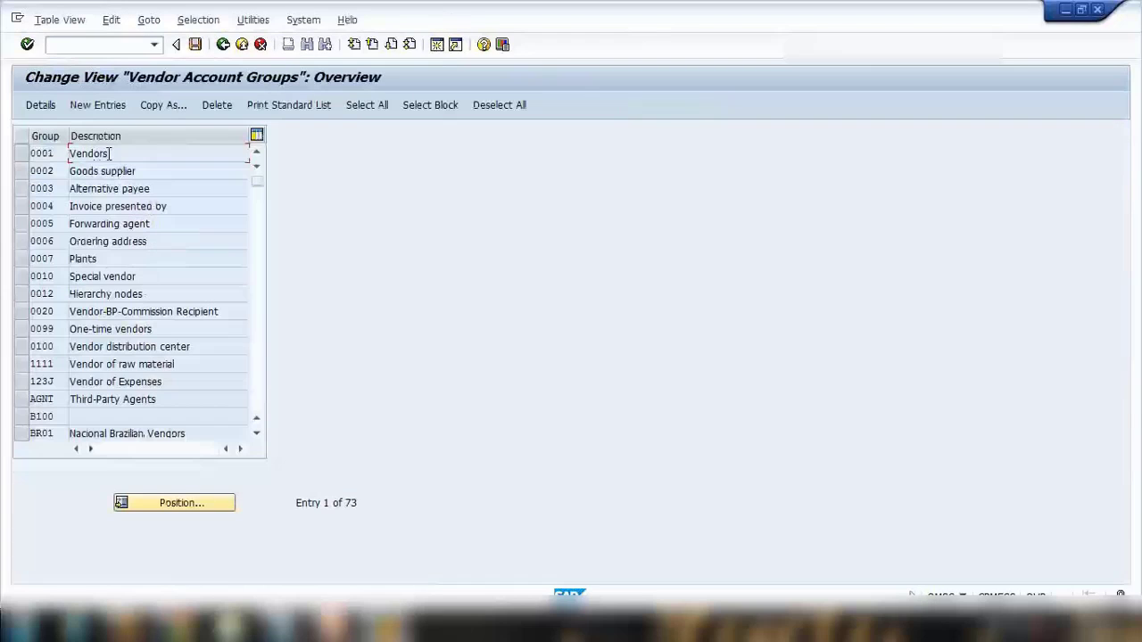
double_click(108, 153)
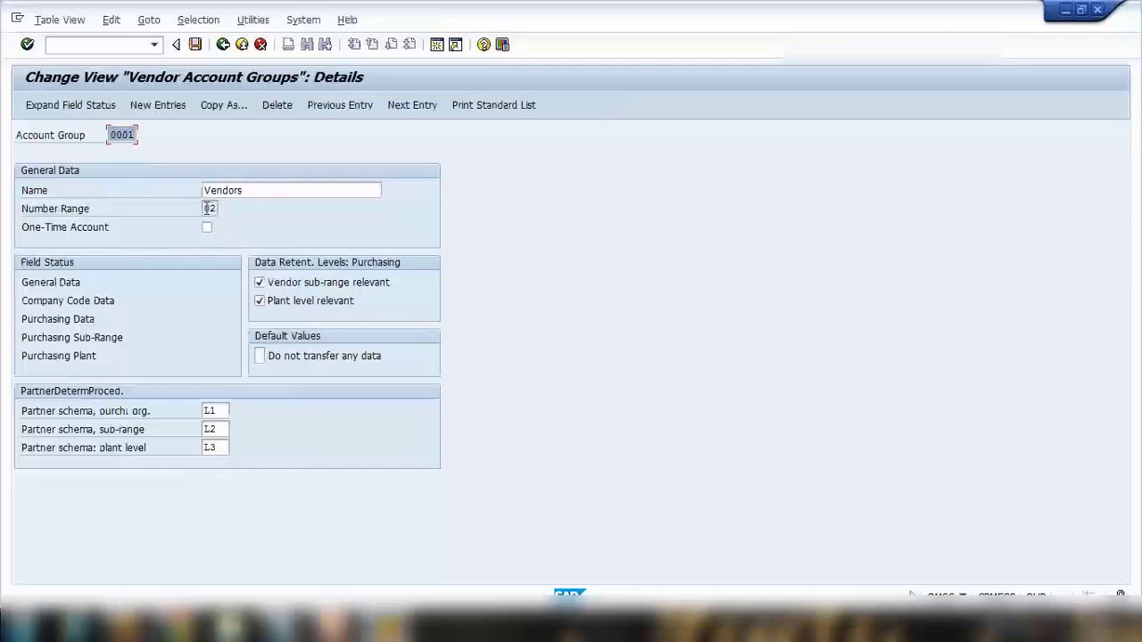
click(208, 208)
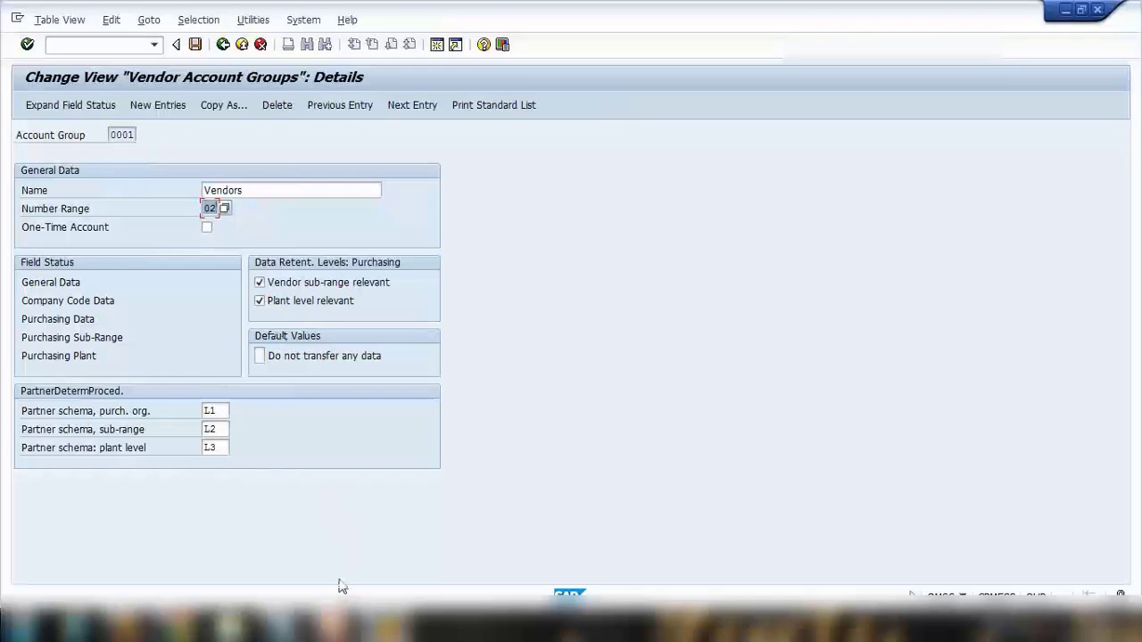
click(333, 624)
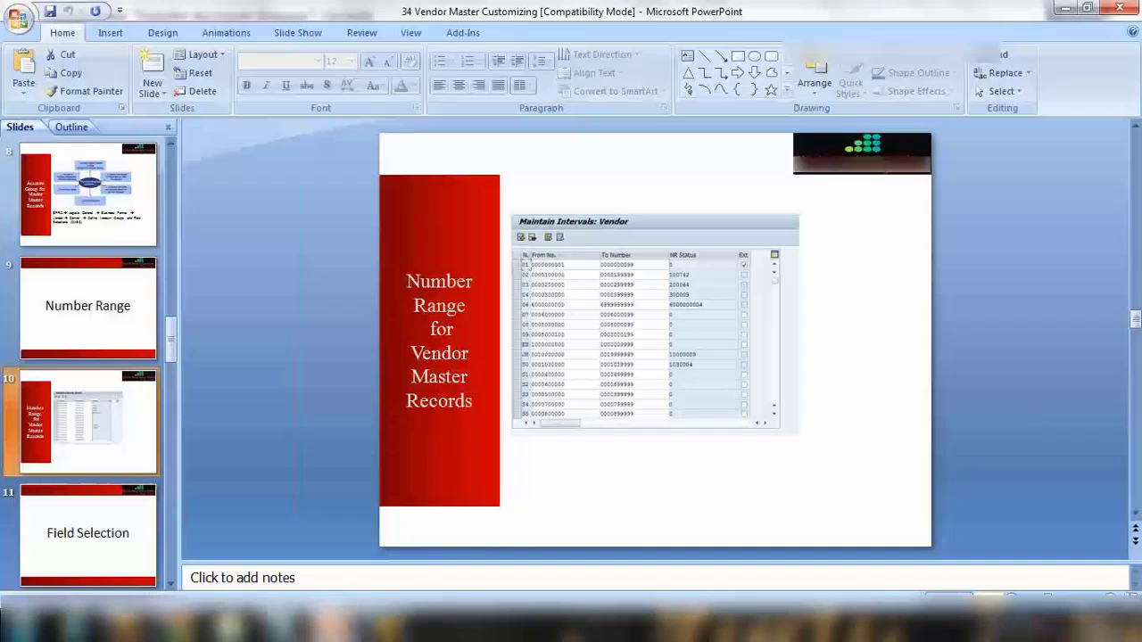
Step: Start the slide show from slide 10 and advance to the vendor Field Selection slides
click(985, 599)
click(985, 600)
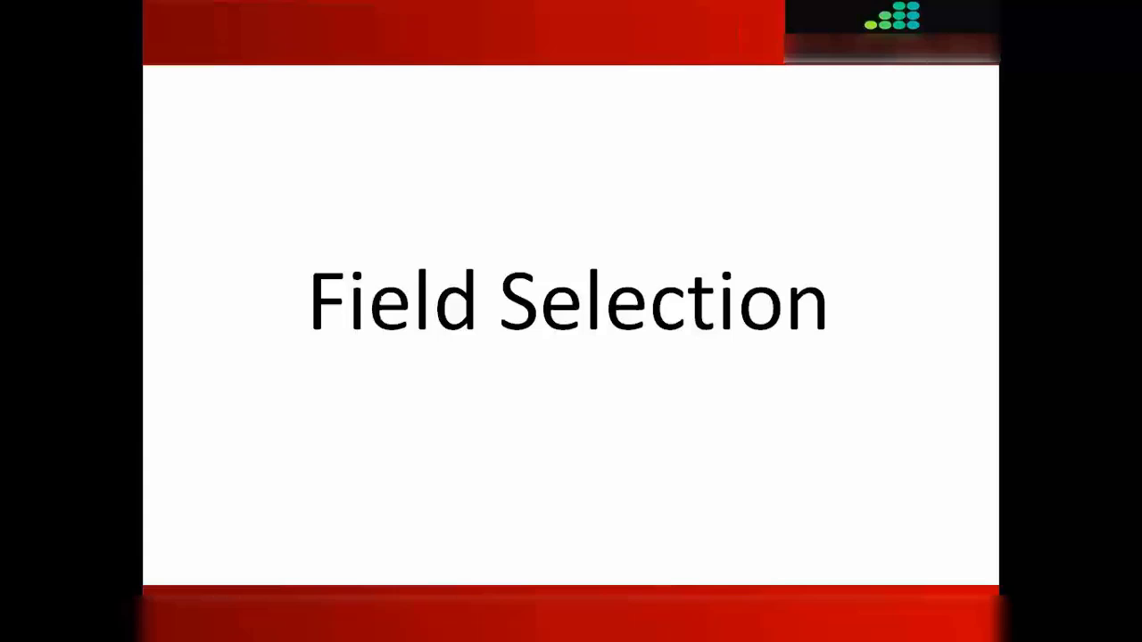
click(520, 420)
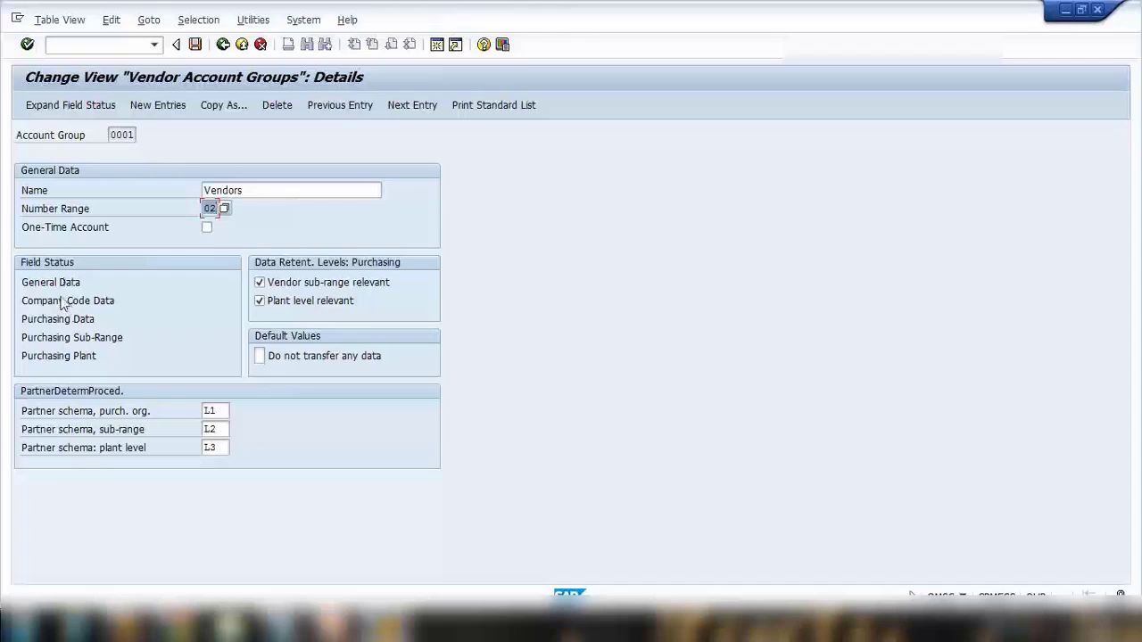
Step: Point out the General Data and Company Code Data field status groups of account group 0001
click(47, 285)
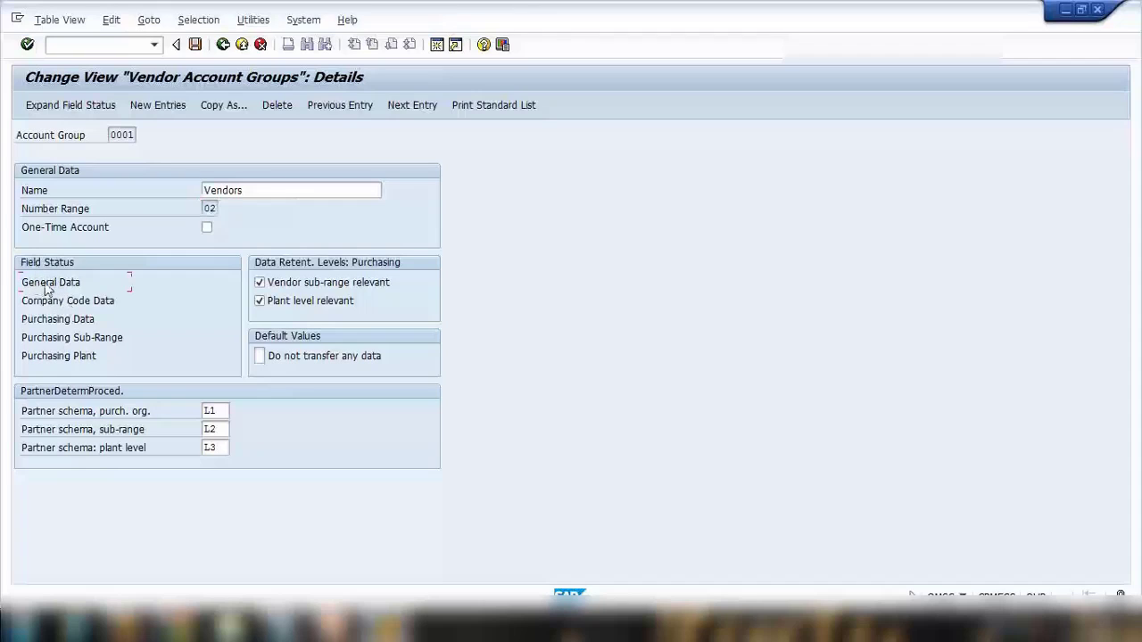
click(59, 305)
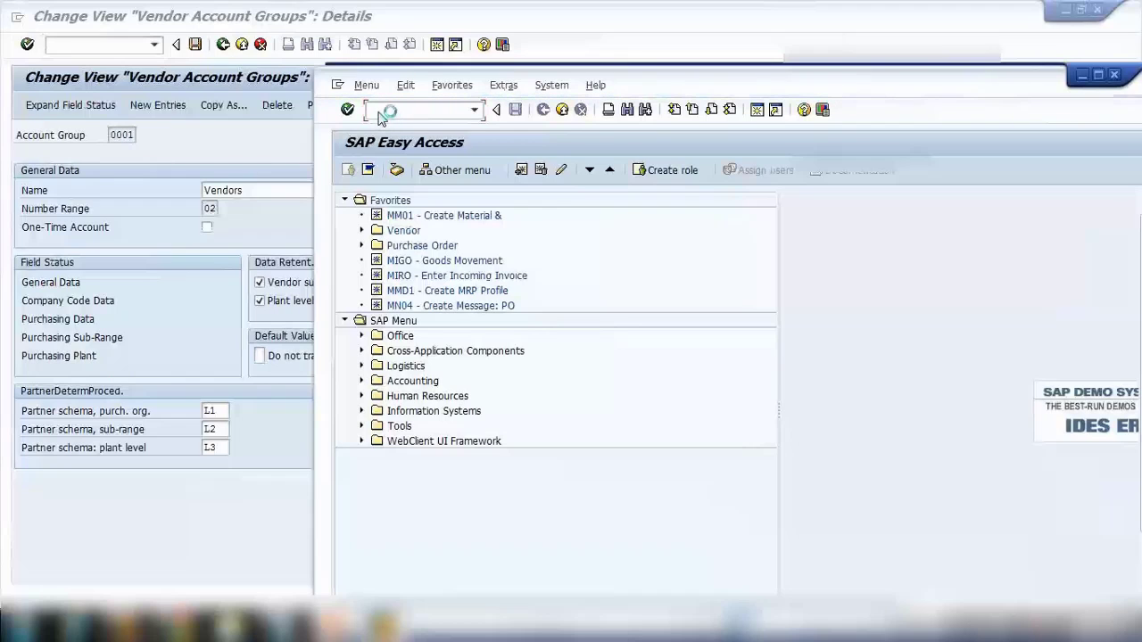
Step: Start transaction XK01 and move through the vendor, company code and purchasing organization fields
text(xk0)
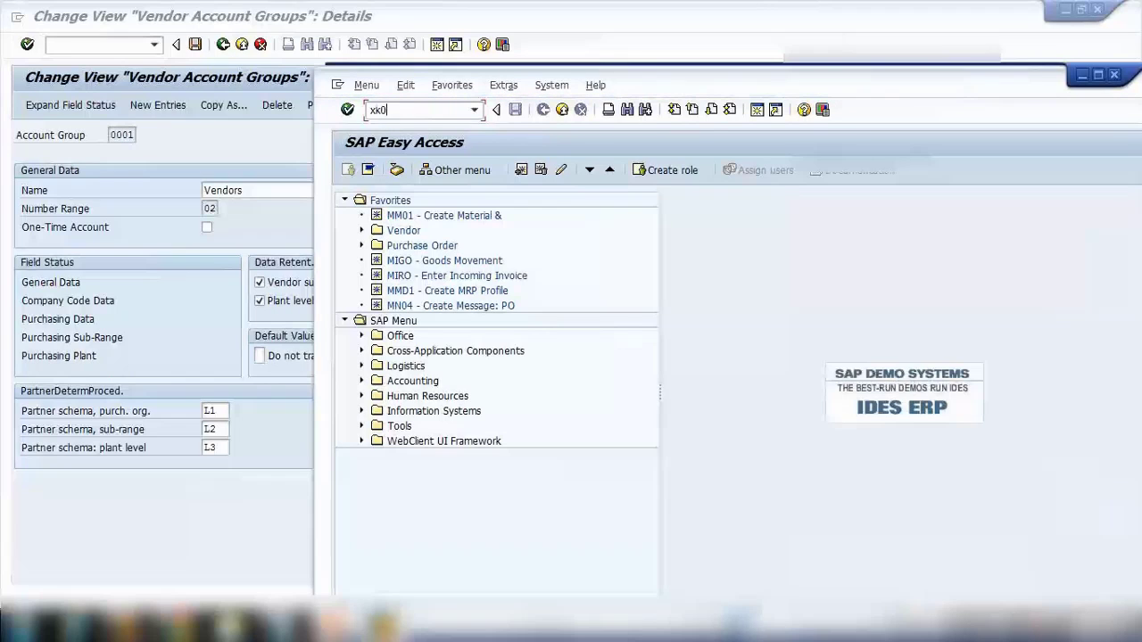
text(1)
key(Return)
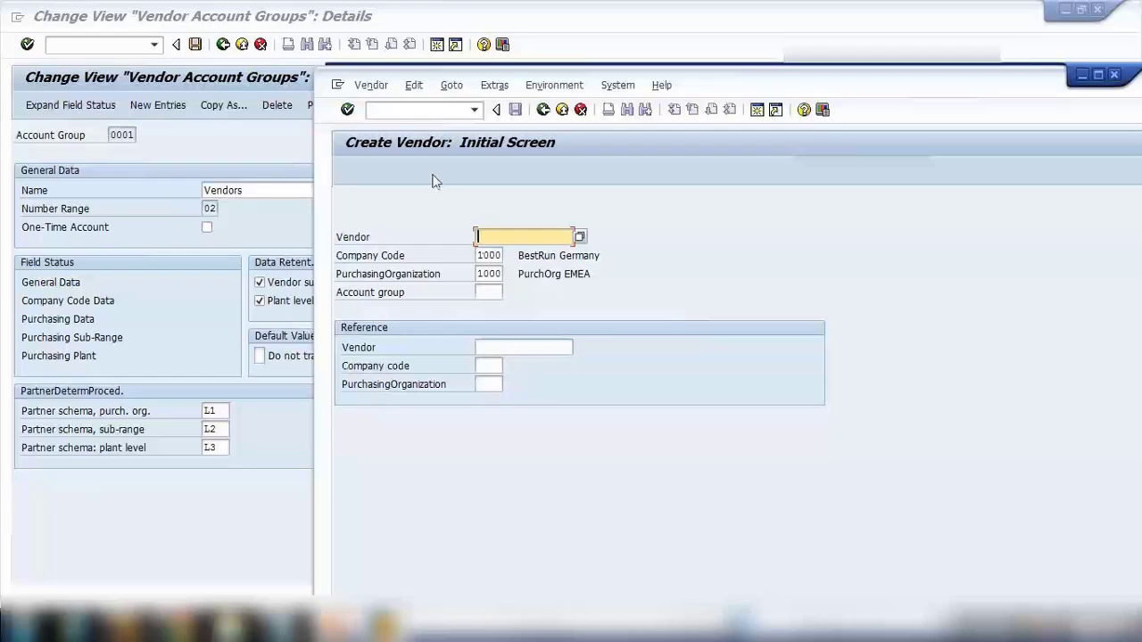
key(Tab)
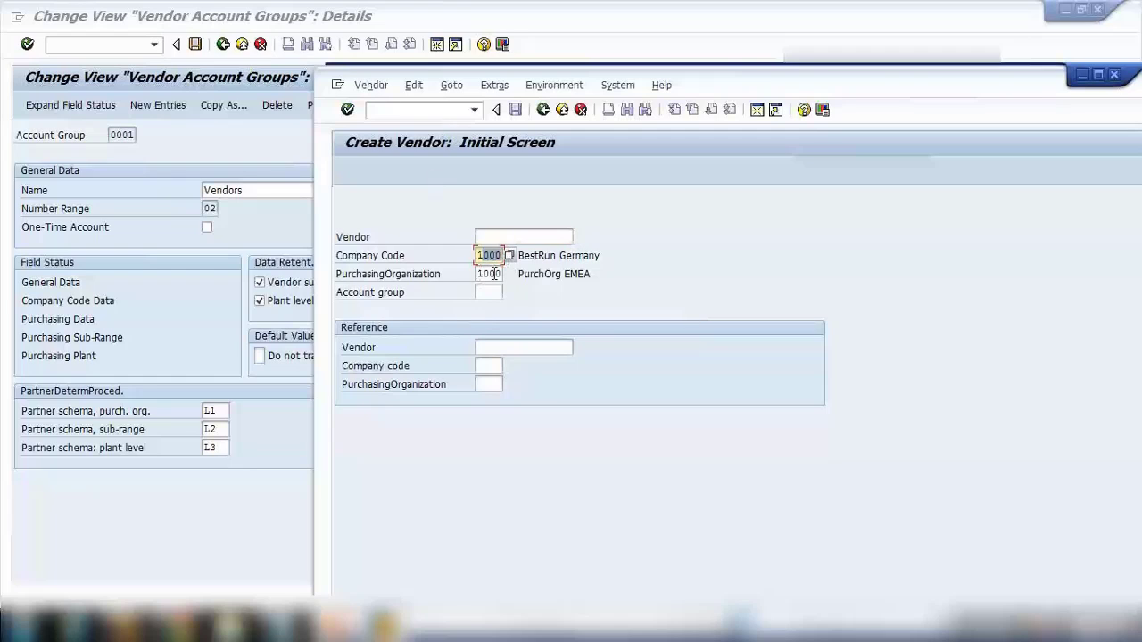
key(Tab)
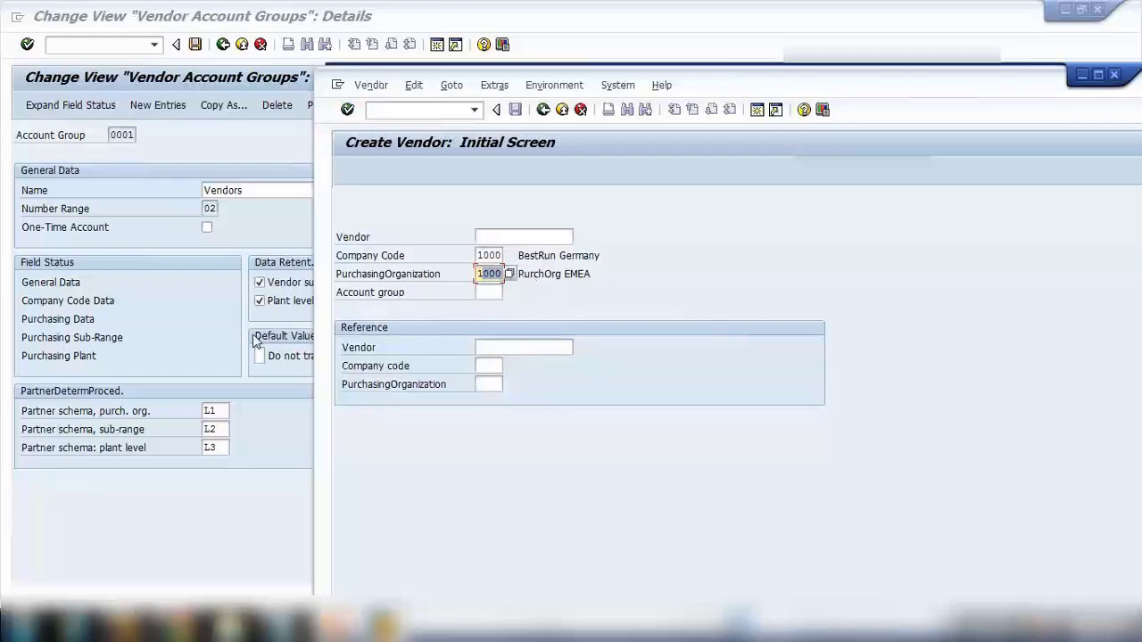
Step: Switch to /nXK02 to reach Change Vendor for company code 1000 and purchasing org 1000
click(433, 109)
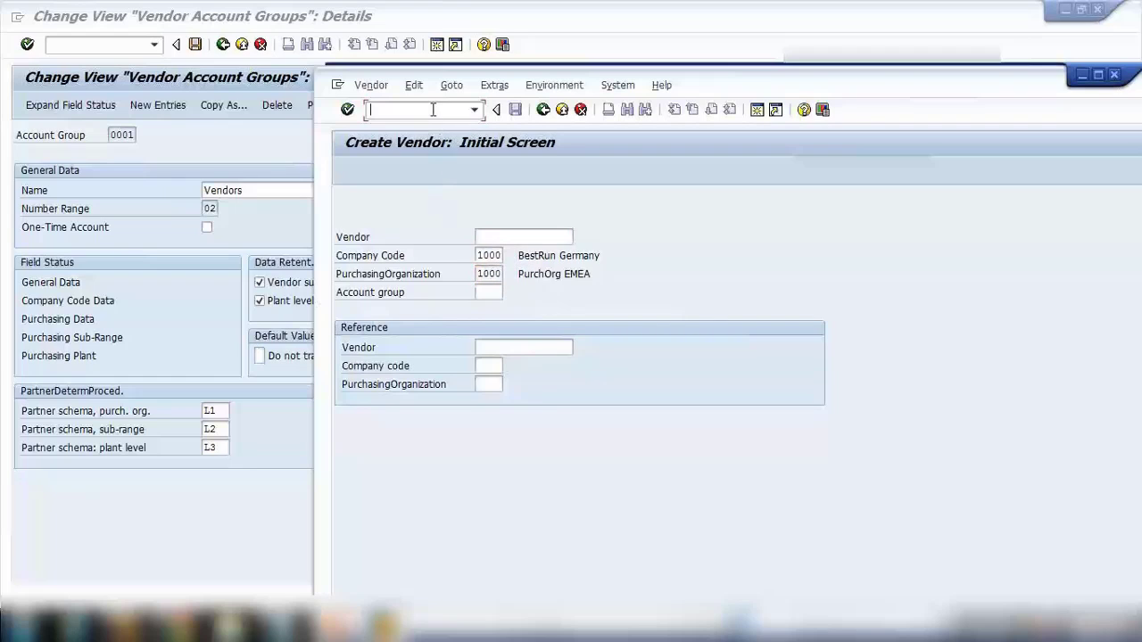
text(/nxk0)
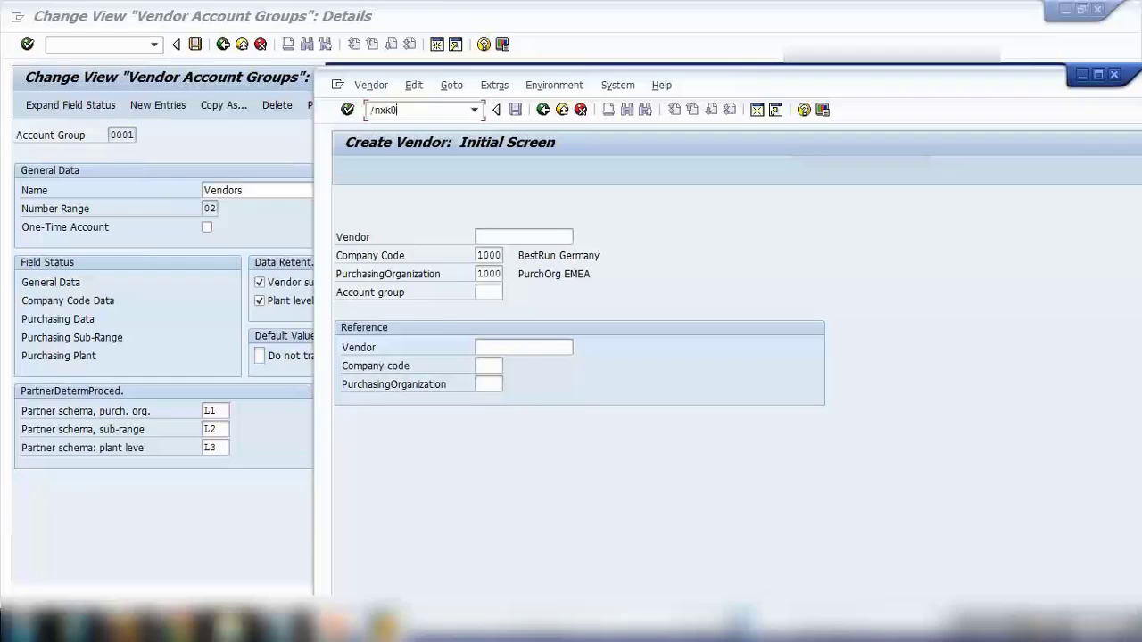
text(2)
key(Return)
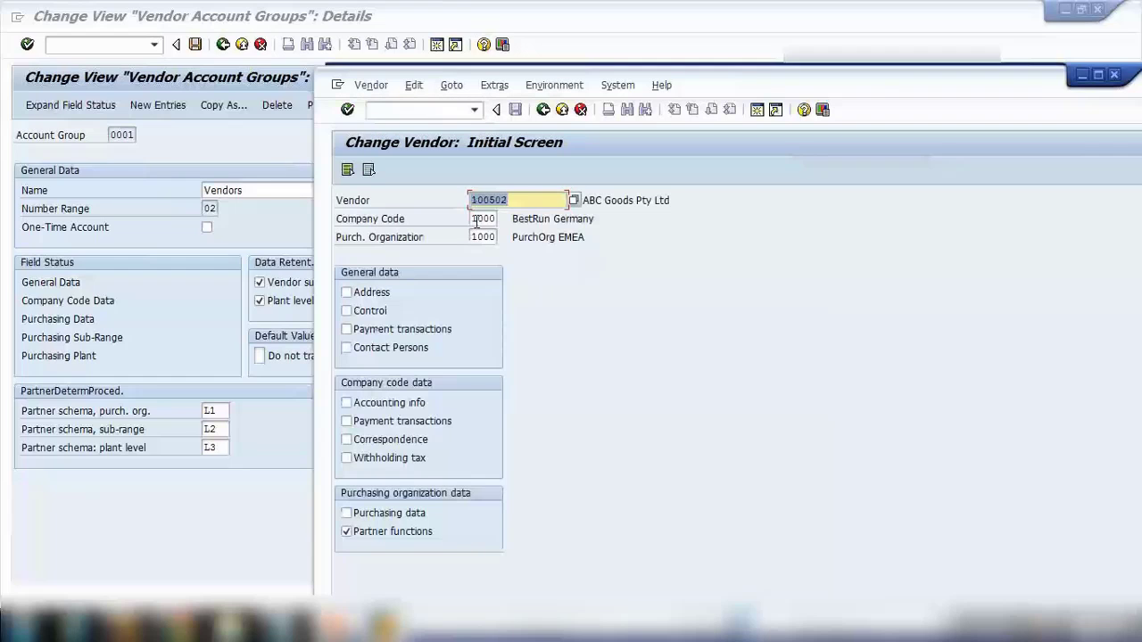
Step: Tick the Address, Control, Payment transactions, Contact Persons, Accounting info, Correspondence and Purchasing data views
key(Tab)
key(Tab)
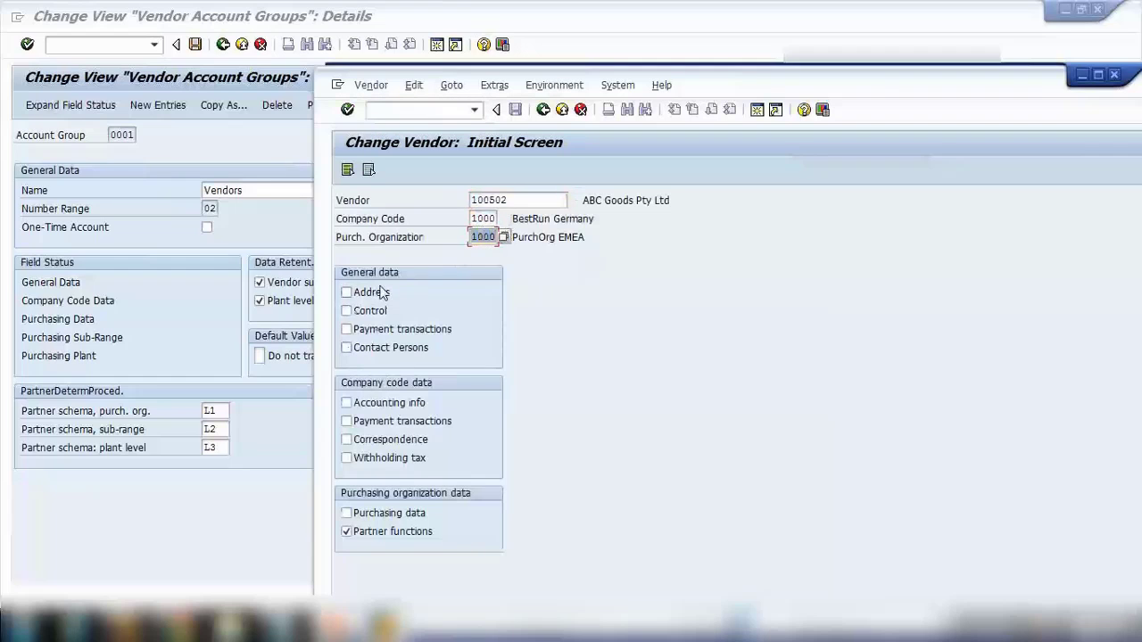
click(346, 292)
click(346, 310)
click(346, 329)
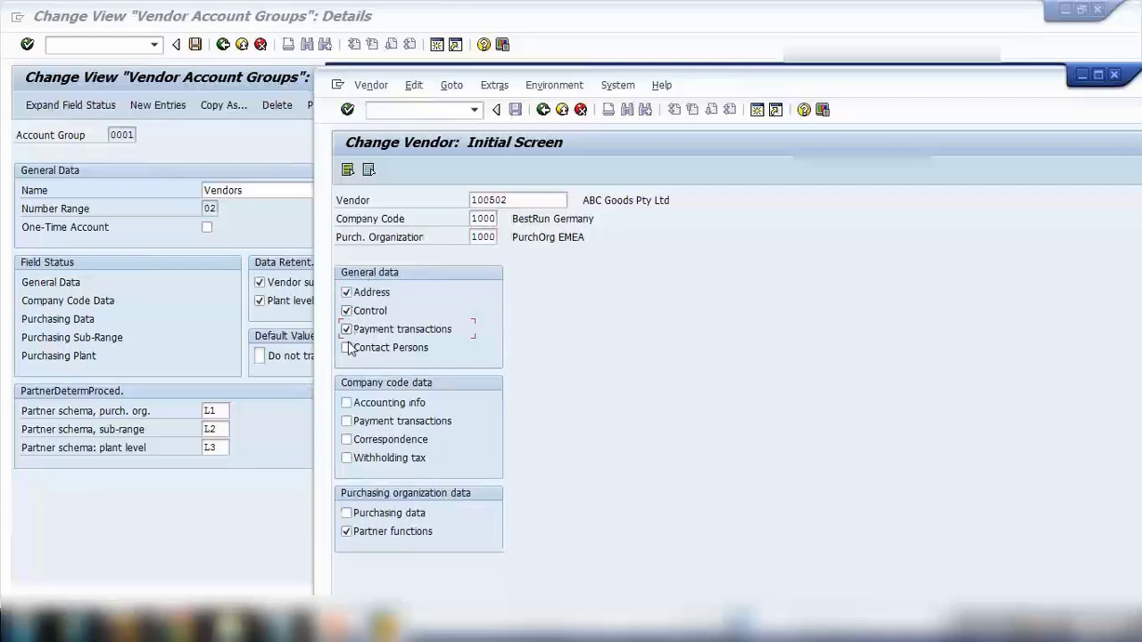
click(347, 347)
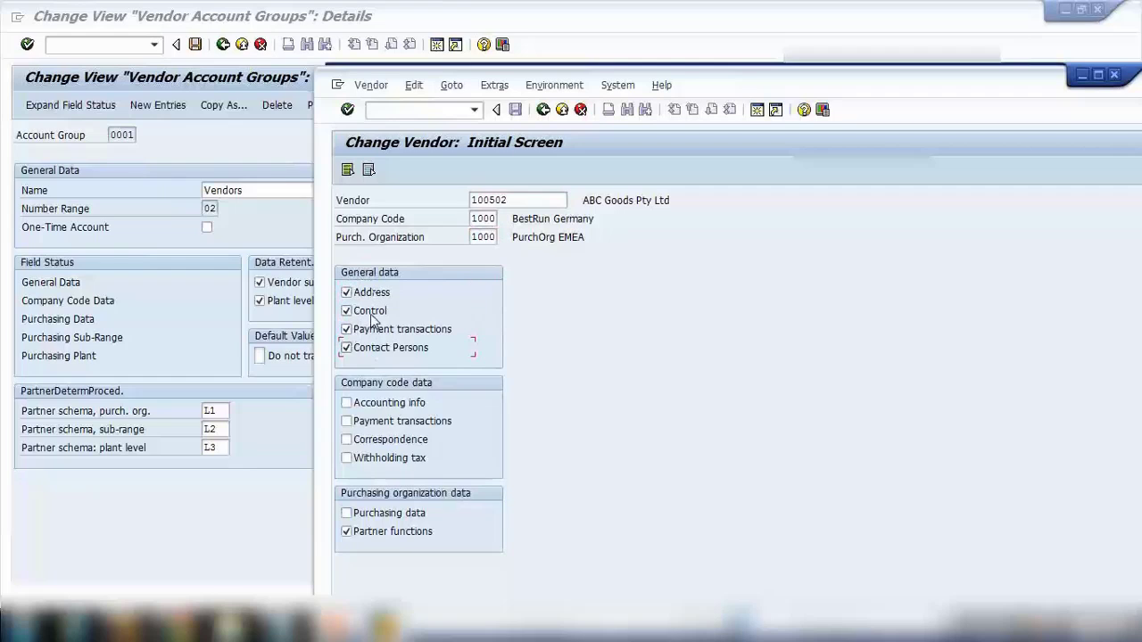
click(347, 403)
click(346, 421)
click(347, 438)
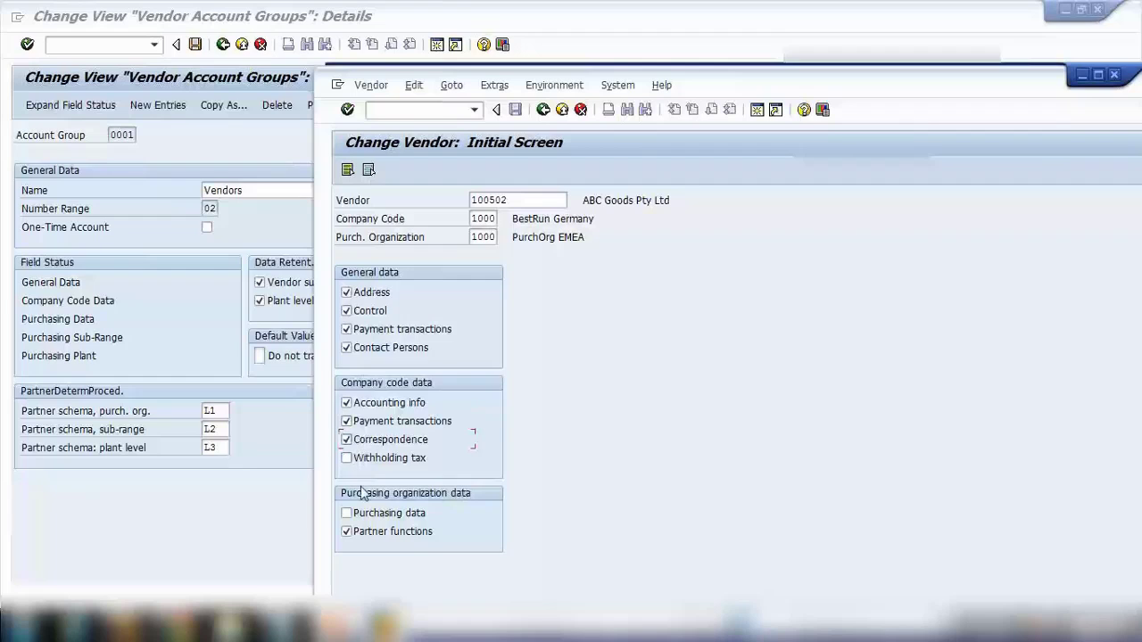
click(348, 513)
Step: Untick Accounting info, both Payment transactions views, Correspondence and Control
click(370, 402)
click(369, 421)
click(369, 439)
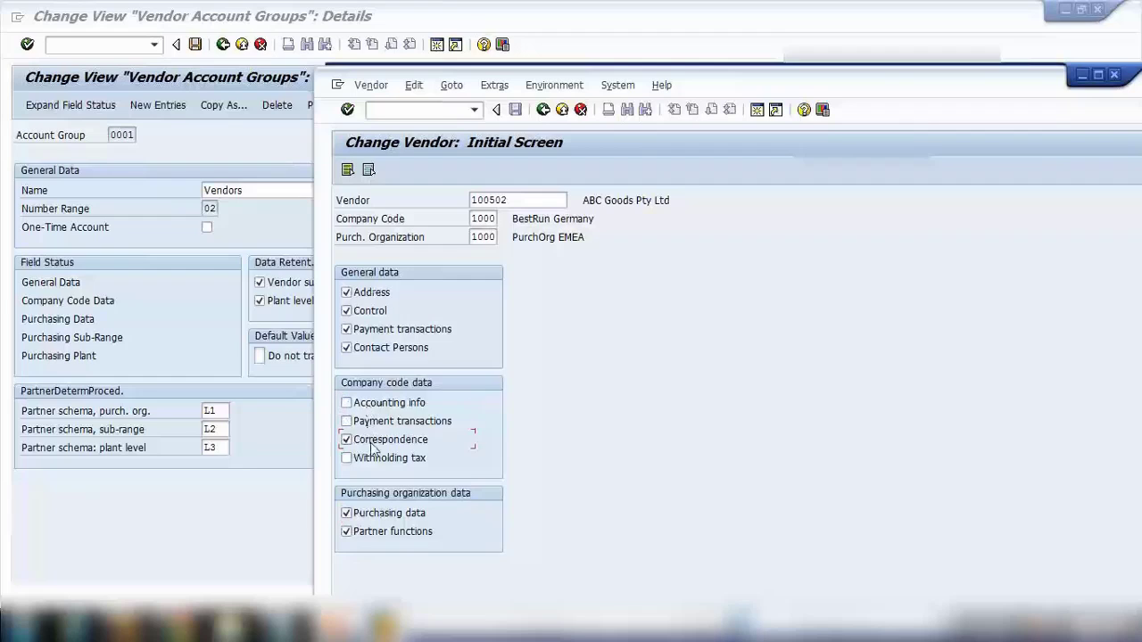
click(357, 330)
click(368, 313)
Step: After checking the account group details, re-tick Address and Control, untick Purchasing data and Partner functions, and continue
click(153, 294)
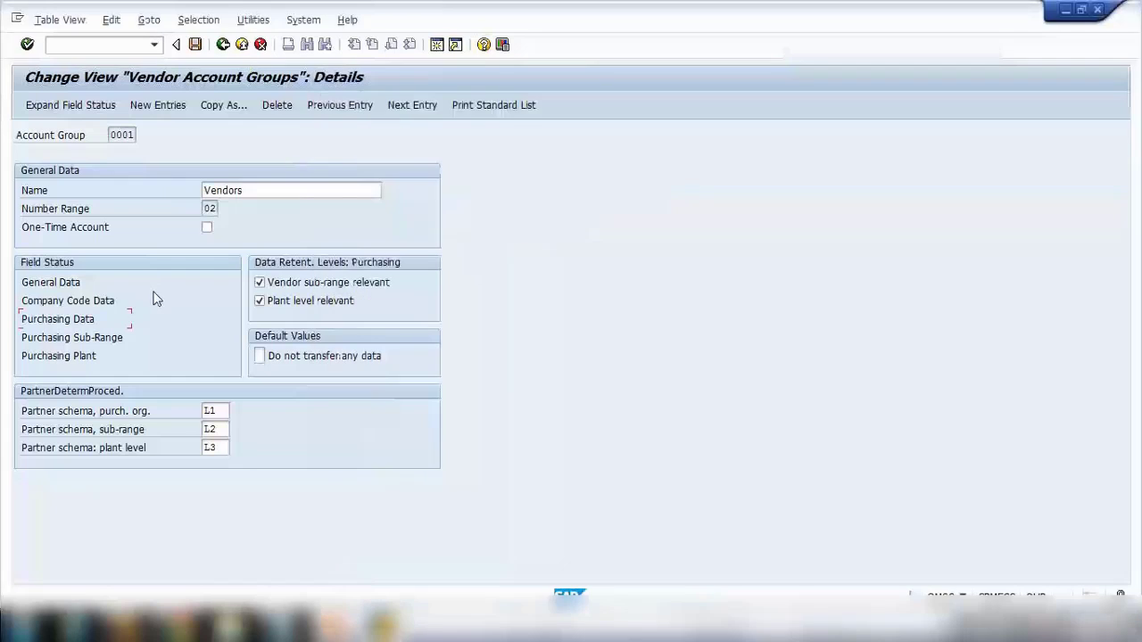
mouse_move(402, 623)
click(482, 522)
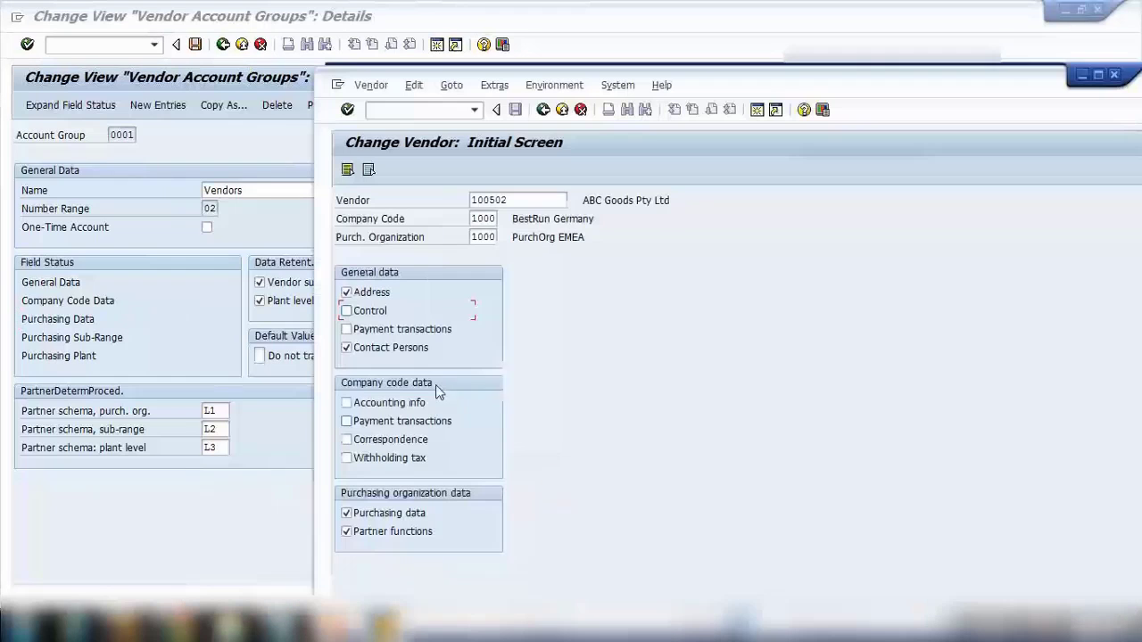
click(364, 294)
click(364, 294)
click(374, 312)
click(373, 515)
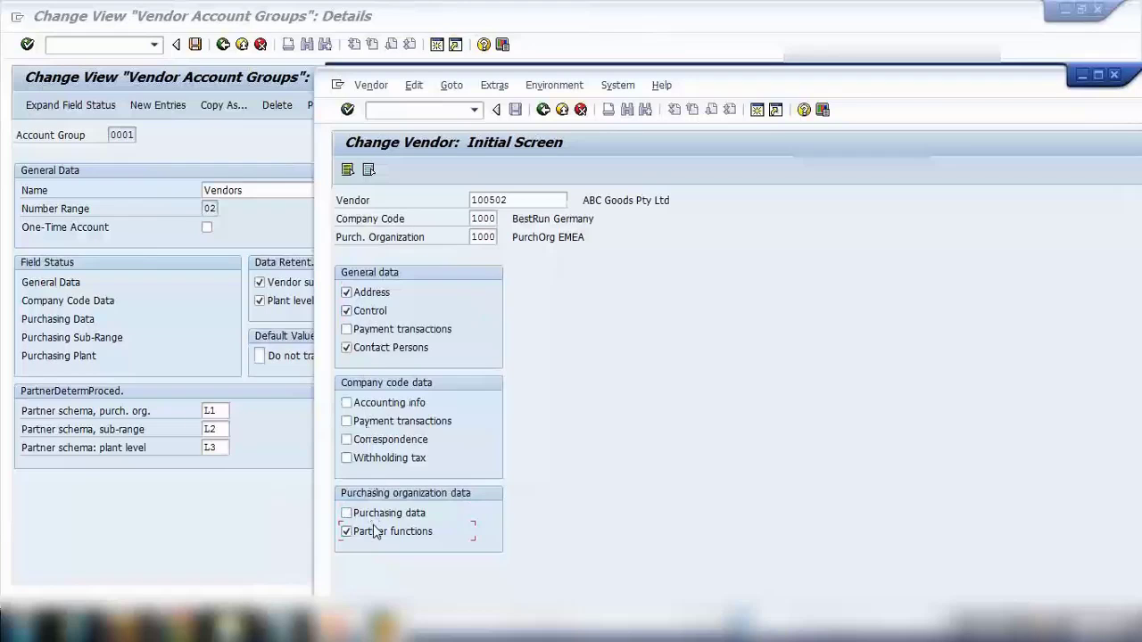
click(375, 530)
key(Return)
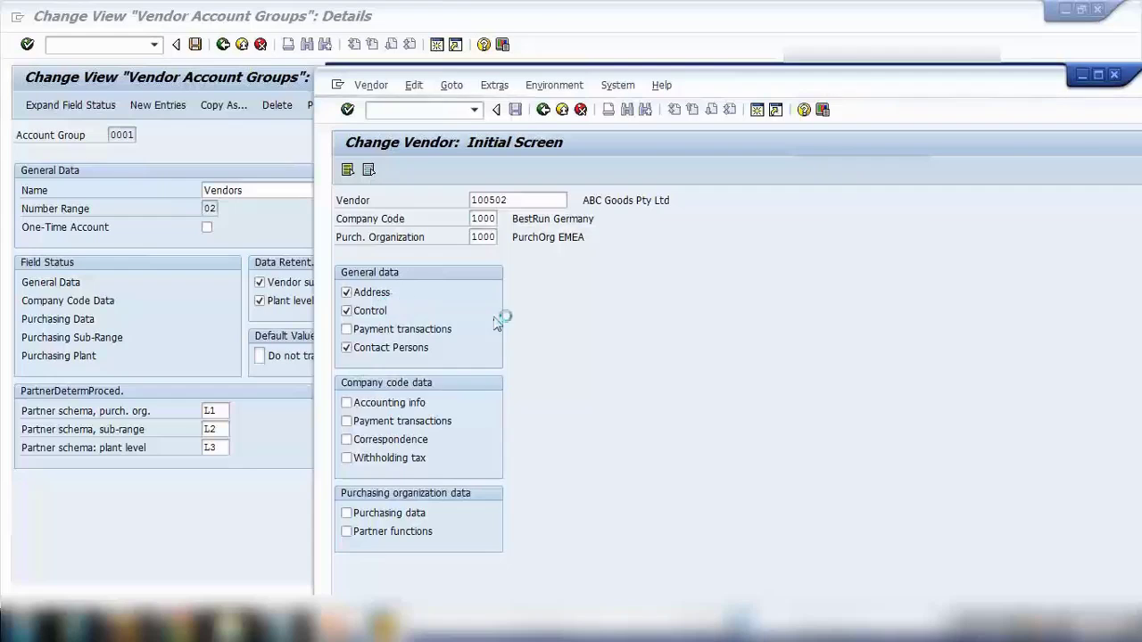